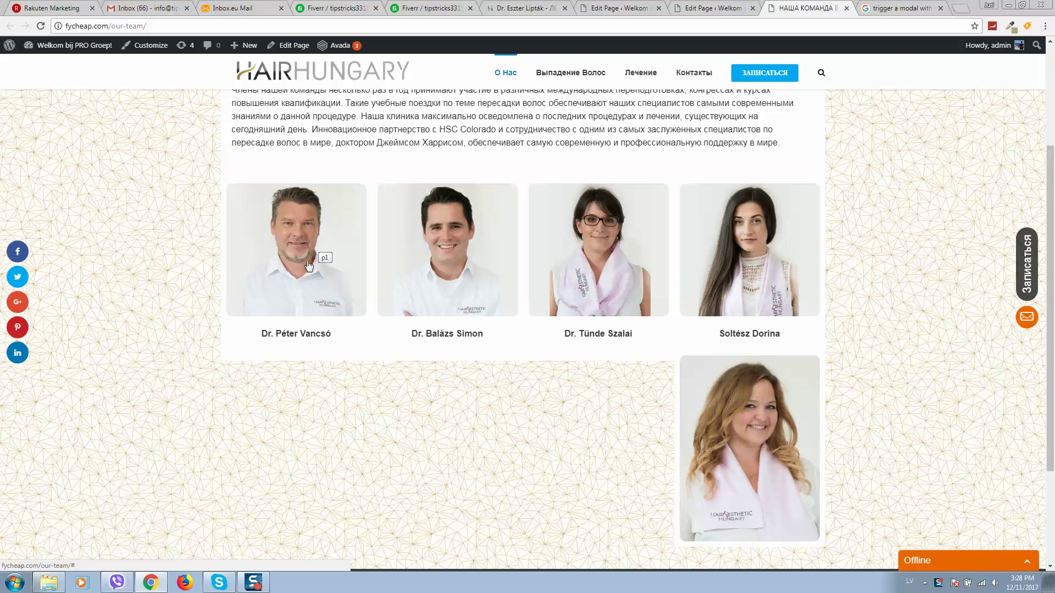
# Open and close the first team member's bio popup by clicking their photo
pyautogui.click(403, 301)
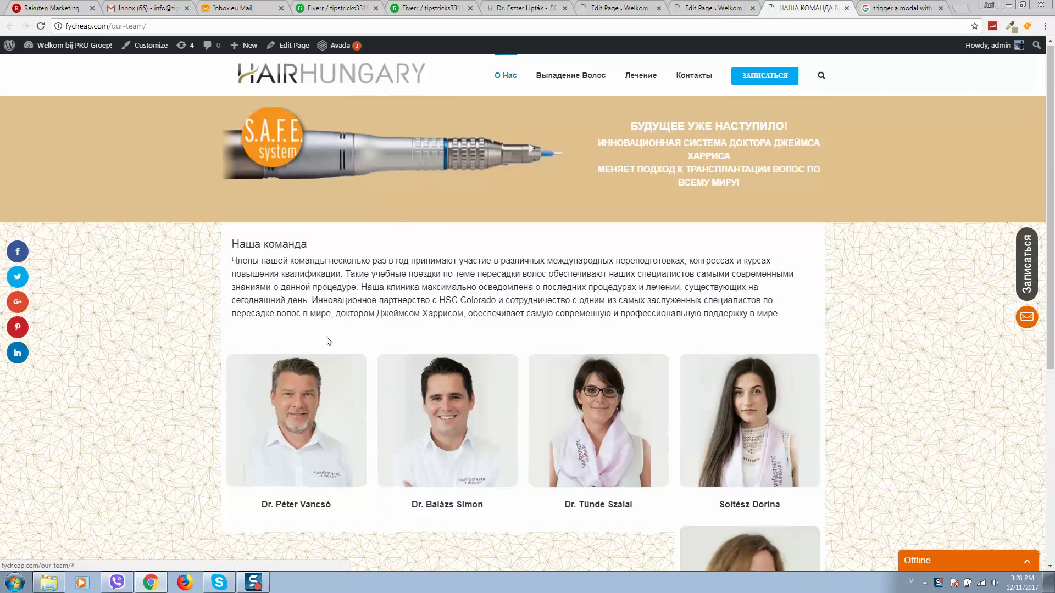
pyautogui.scroll(-5, 351, 247)
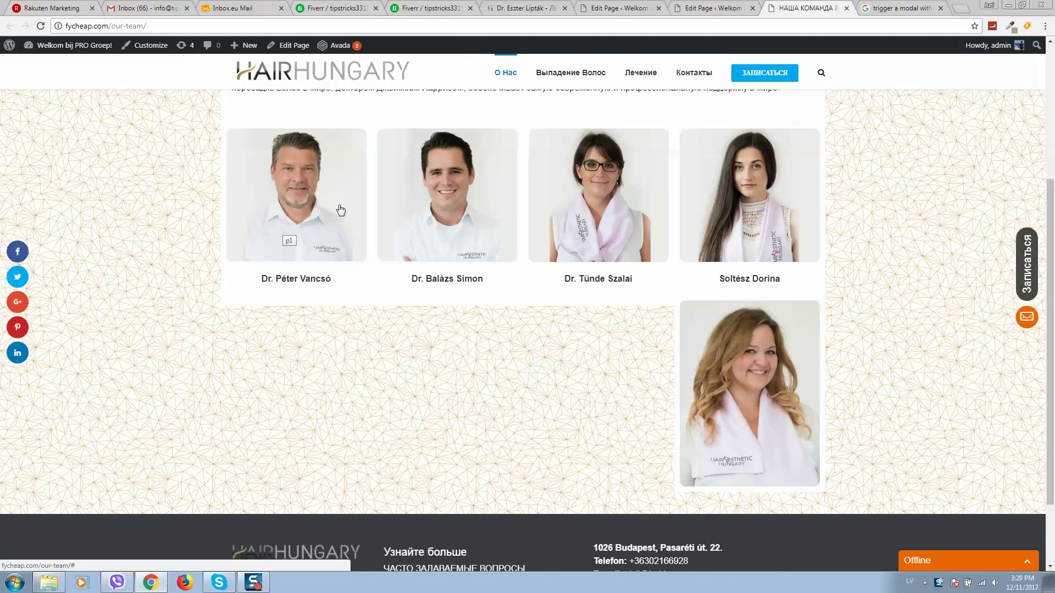
pyautogui.scroll(3, 324, 291)
pyautogui.click(316, 347)
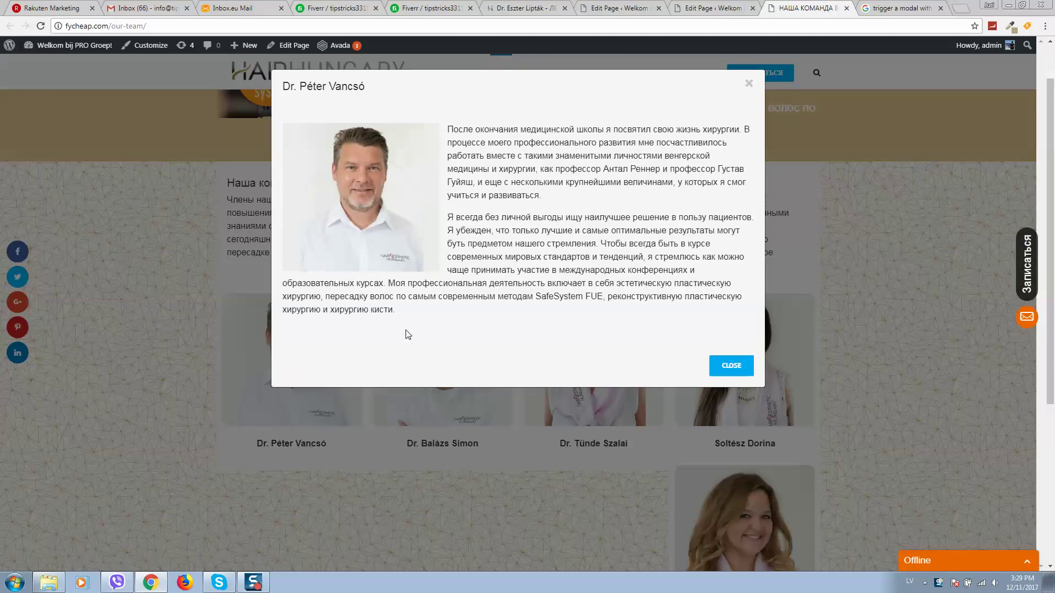
pyautogui.click(735, 369)
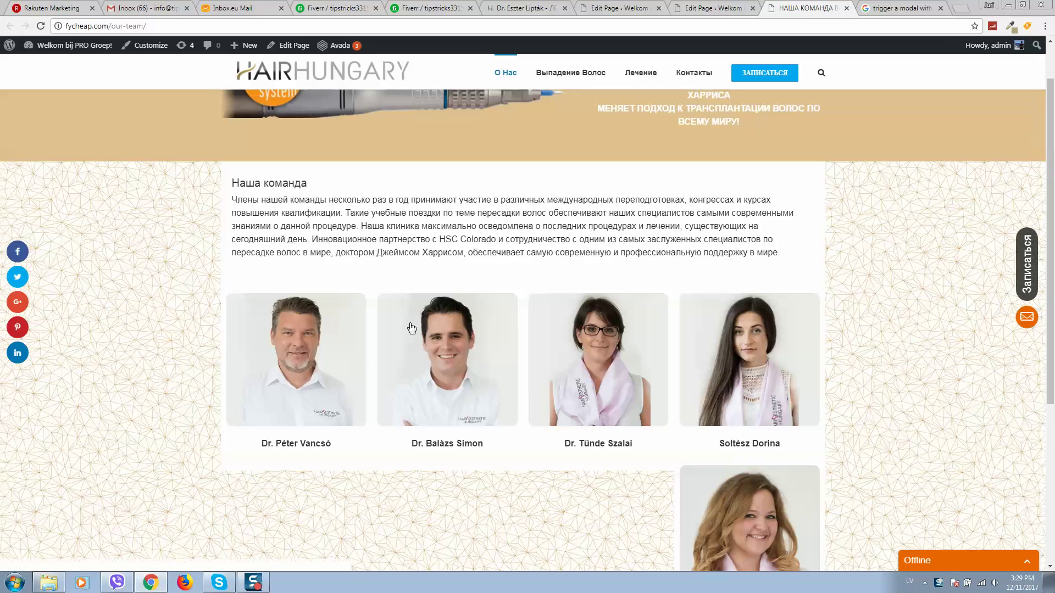
# Test the next two team members' bio popups, then return to the Edit Page tab
pyautogui.click(454, 350)
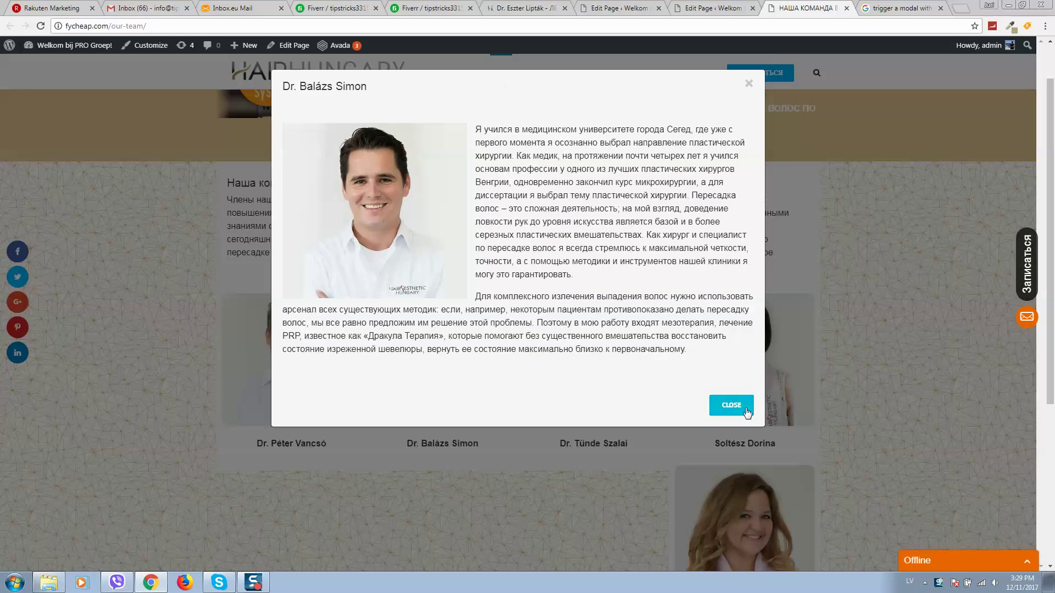
pyautogui.click(732, 405)
pyautogui.click(737, 374)
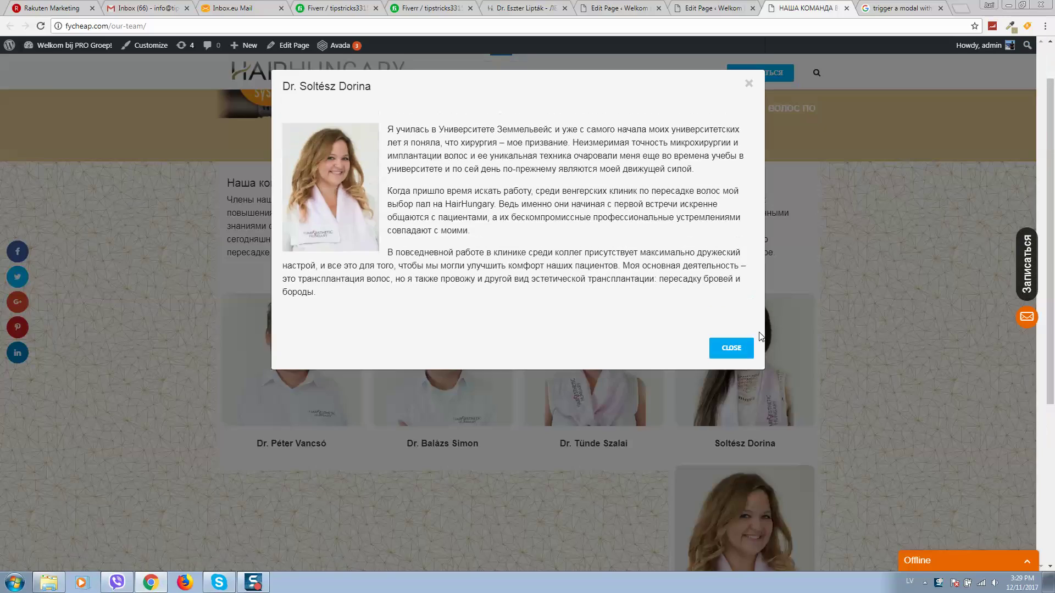
pyautogui.click(747, 347)
pyautogui.scroll(-4, 860, 260)
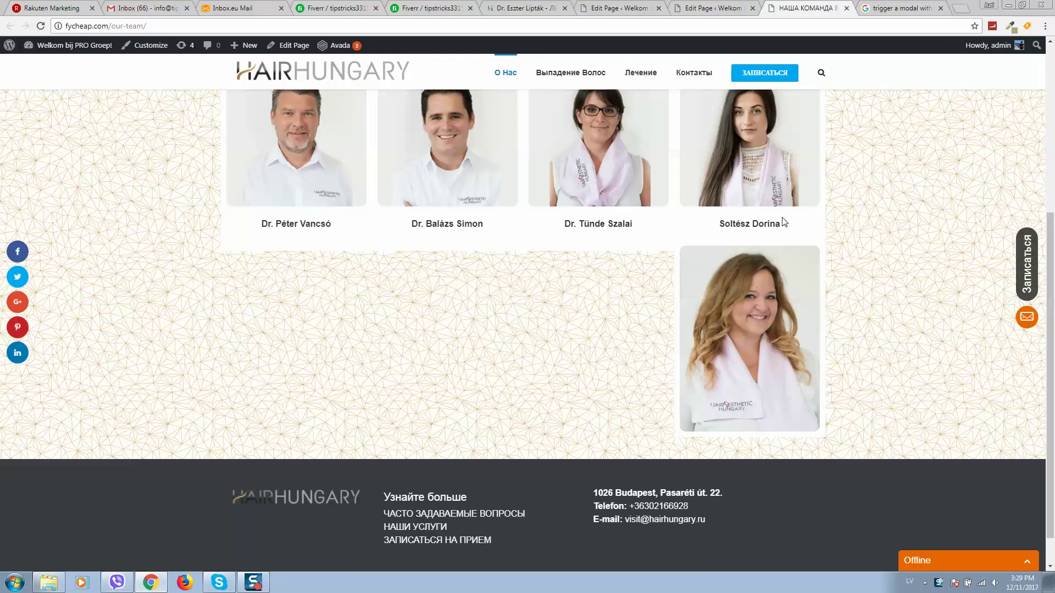
pyautogui.click(738, 7)
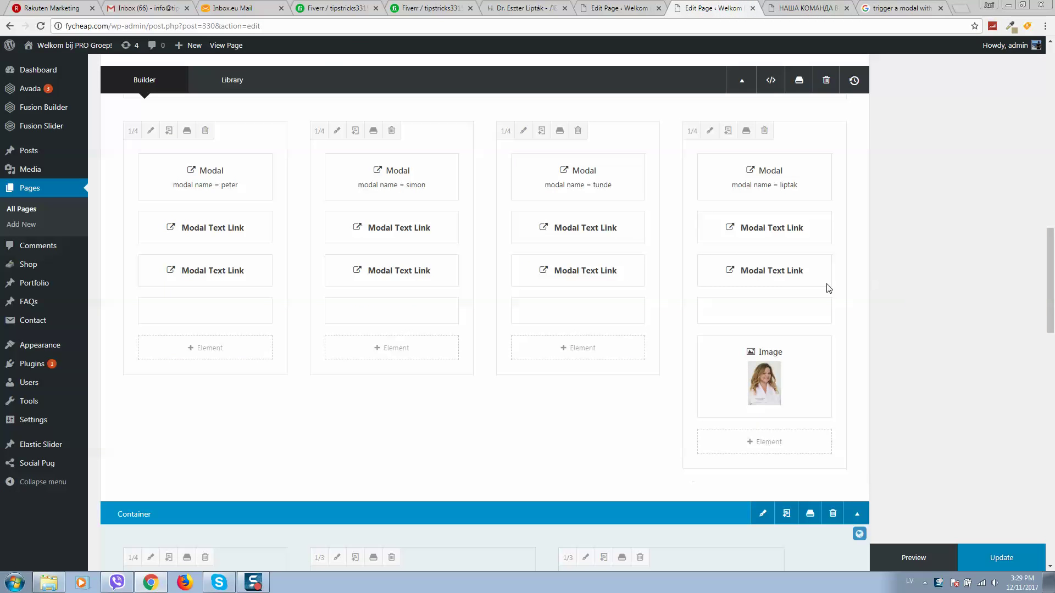
# Delete the old photo Image element from the fourth column
pyautogui.scroll(3, 824, 258)
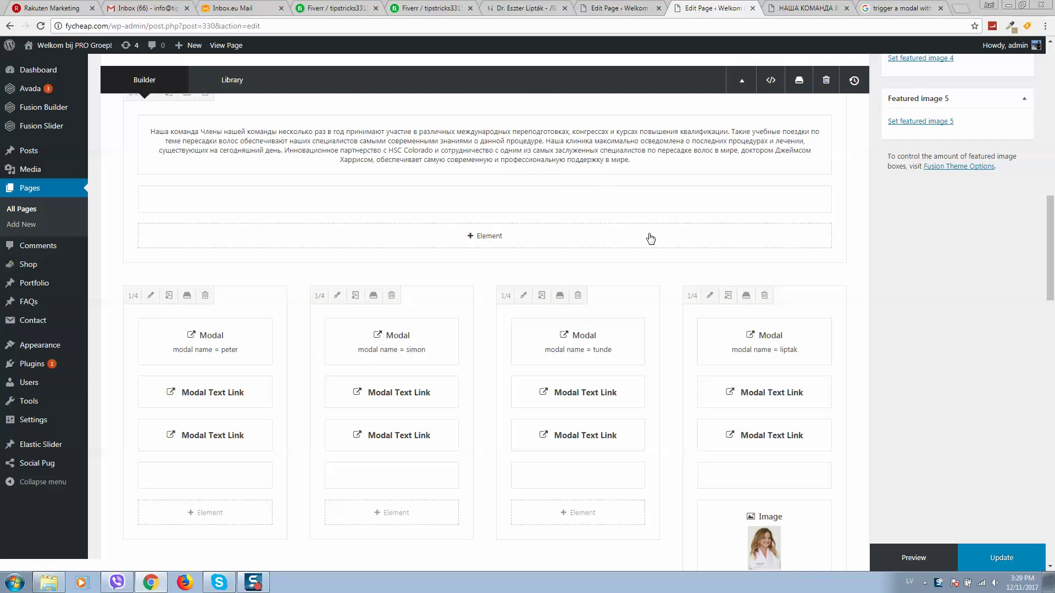
pyautogui.scroll(-4, 650, 238)
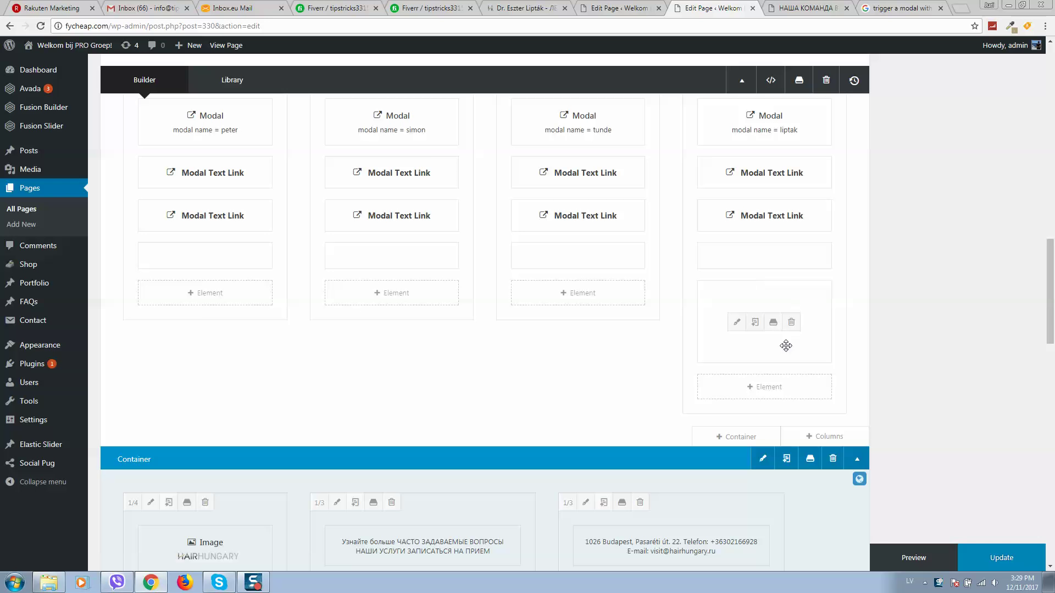
pyautogui.click(791, 323)
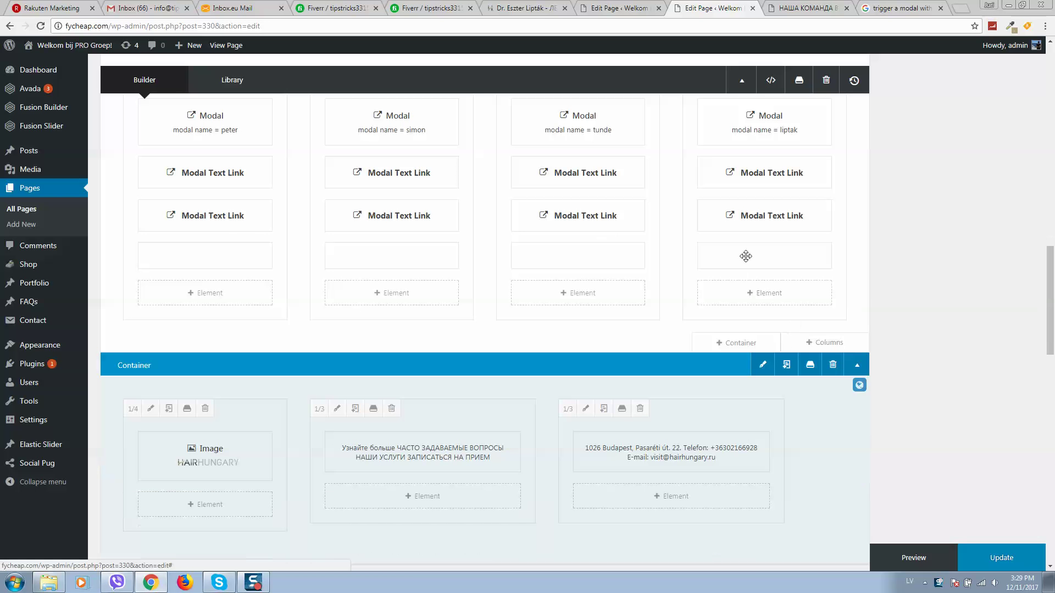
# Add a new Image element to the fourth column by searching 'image'
pyautogui.click(757, 297)
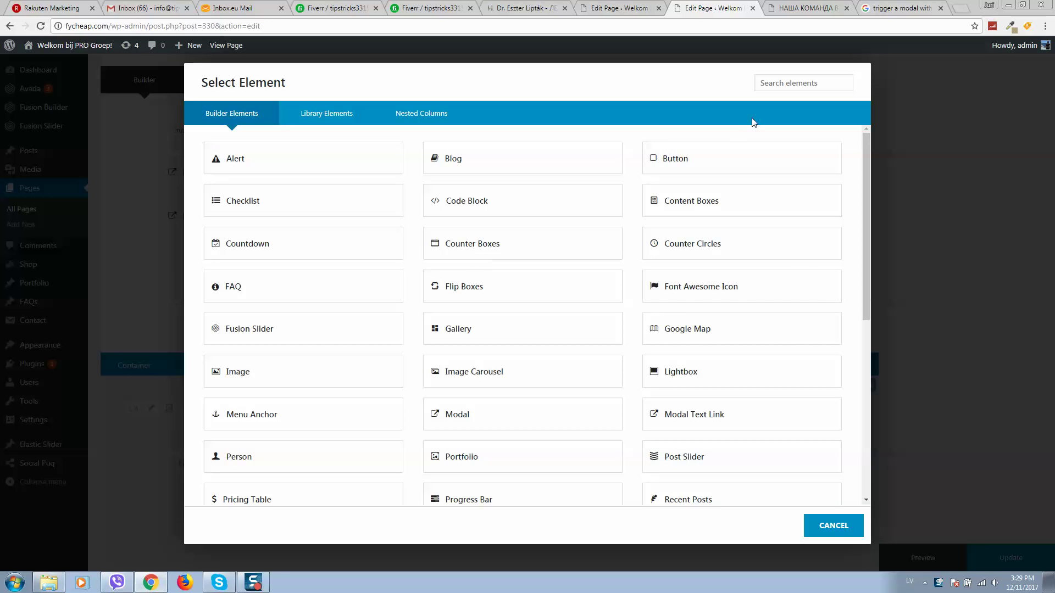
pyautogui.click(796, 81)
pyautogui.write('image')
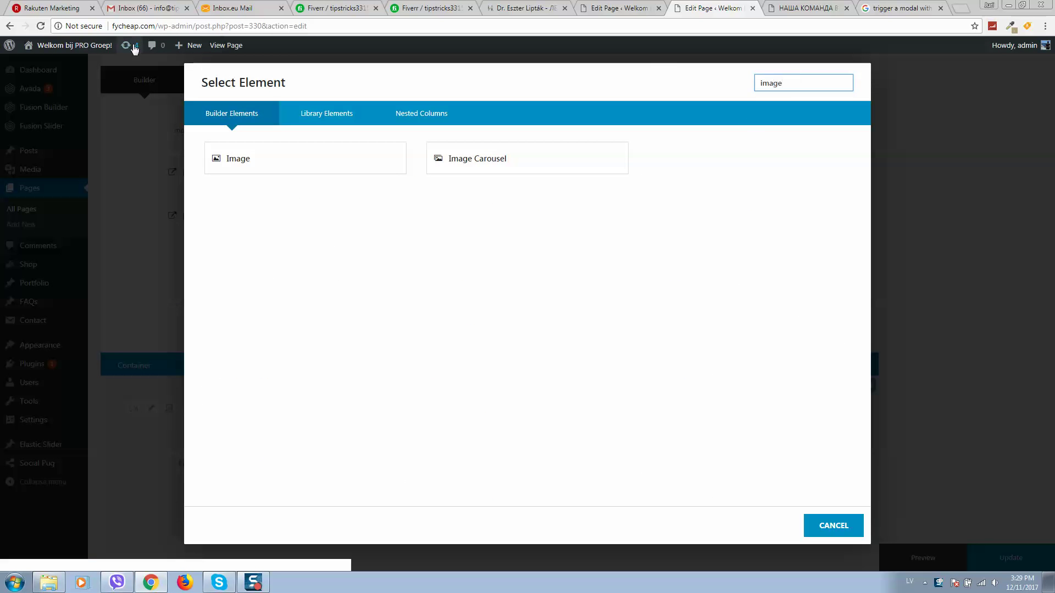
pyautogui.click(239, 158)
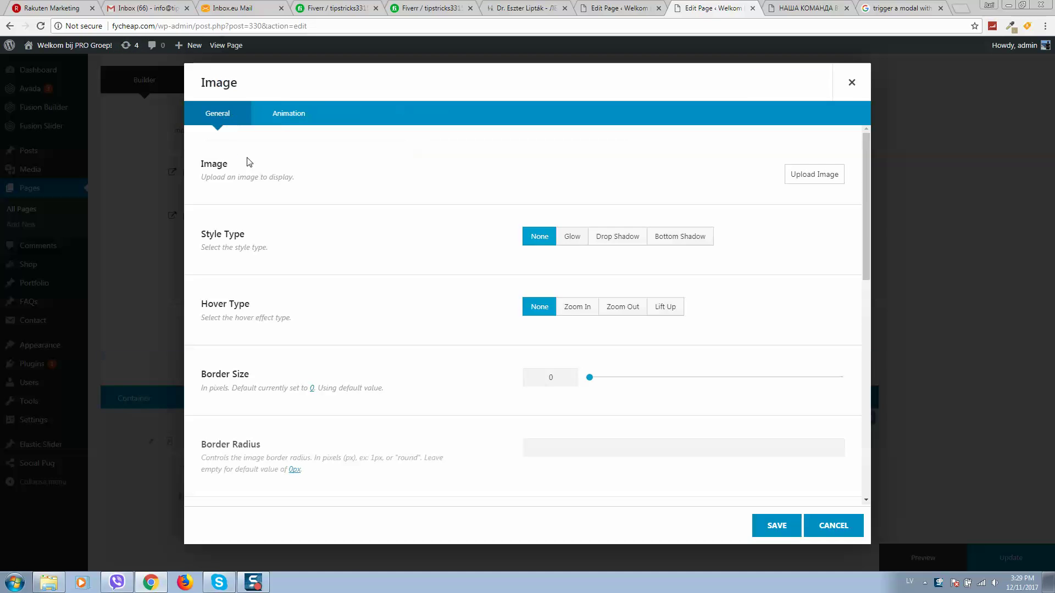
# Insert the curly-haired woman's staff photo into the new Image element
pyautogui.click(798, 175)
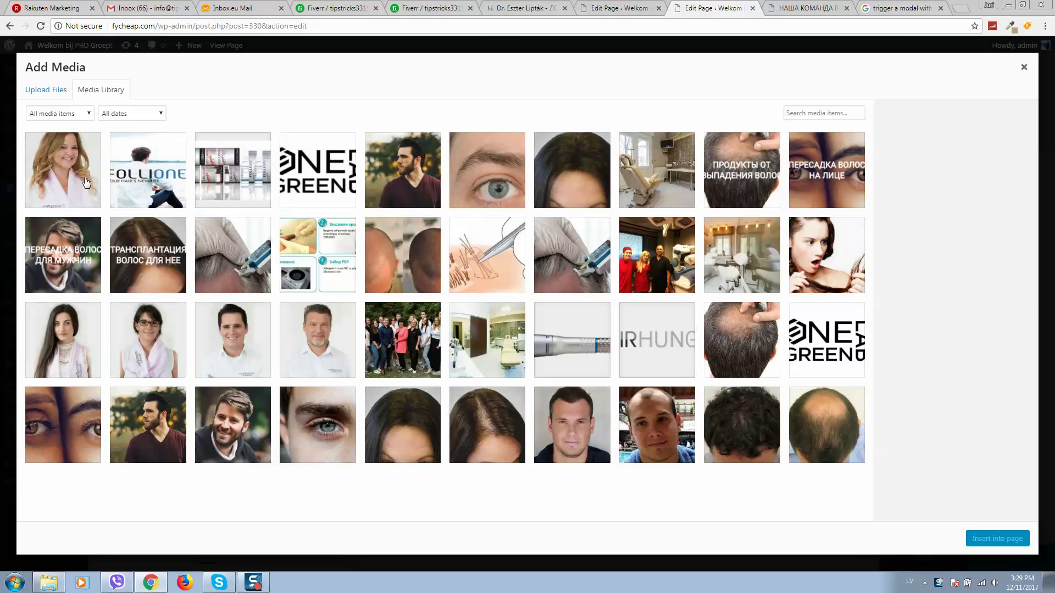
pyautogui.click(86, 183)
pyautogui.click(991, 540)
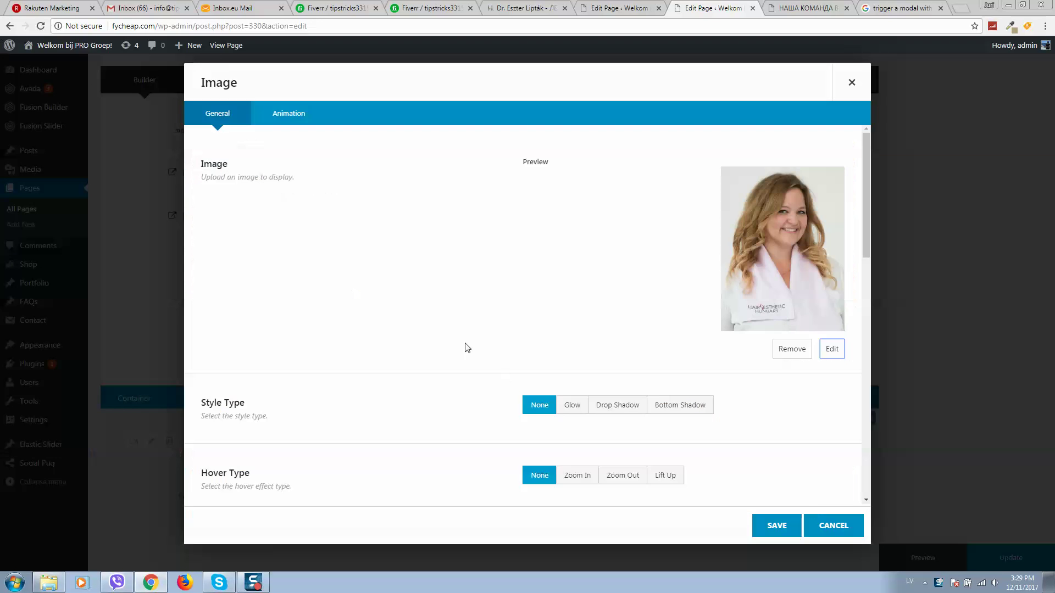
# Give the image a 10px border radius and center alignment
pyautogui.scroll(-2, 494, 265)
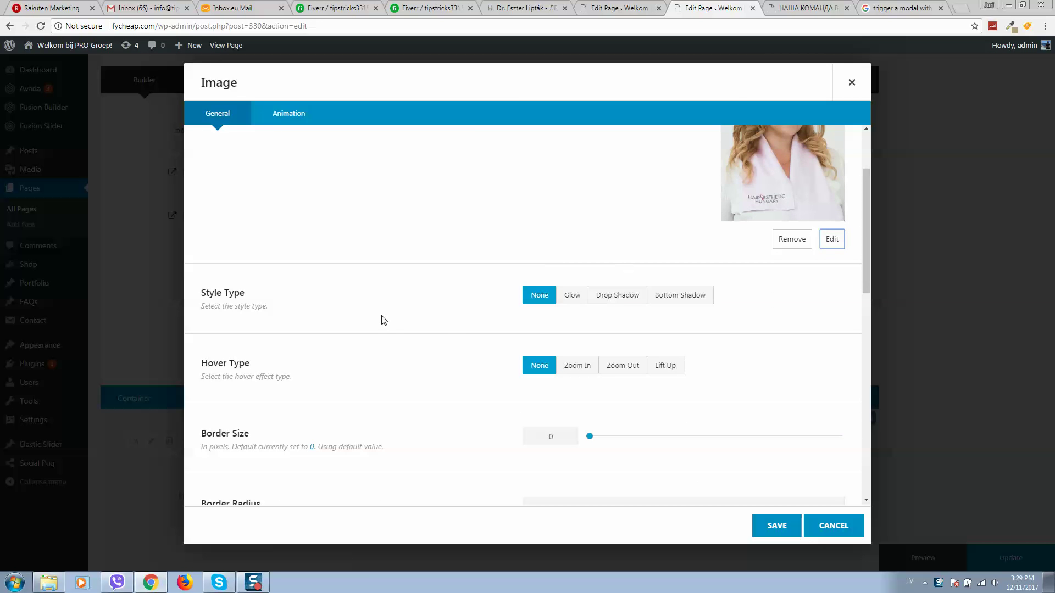
pyautogui.scroll(-2, 482, 332)
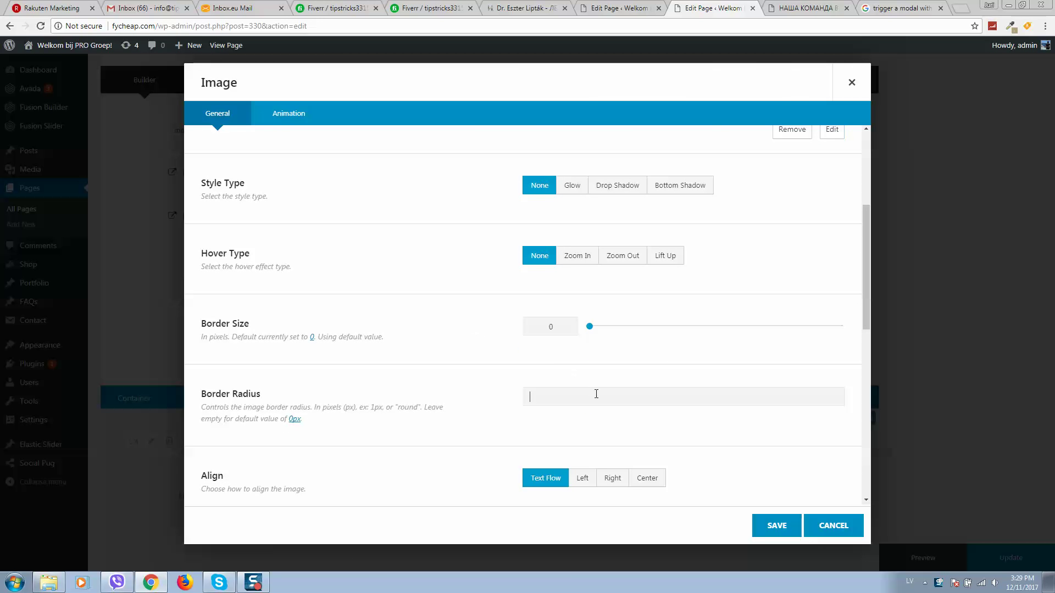
pyautogui.write('px')
pyautogui.press('Tab')
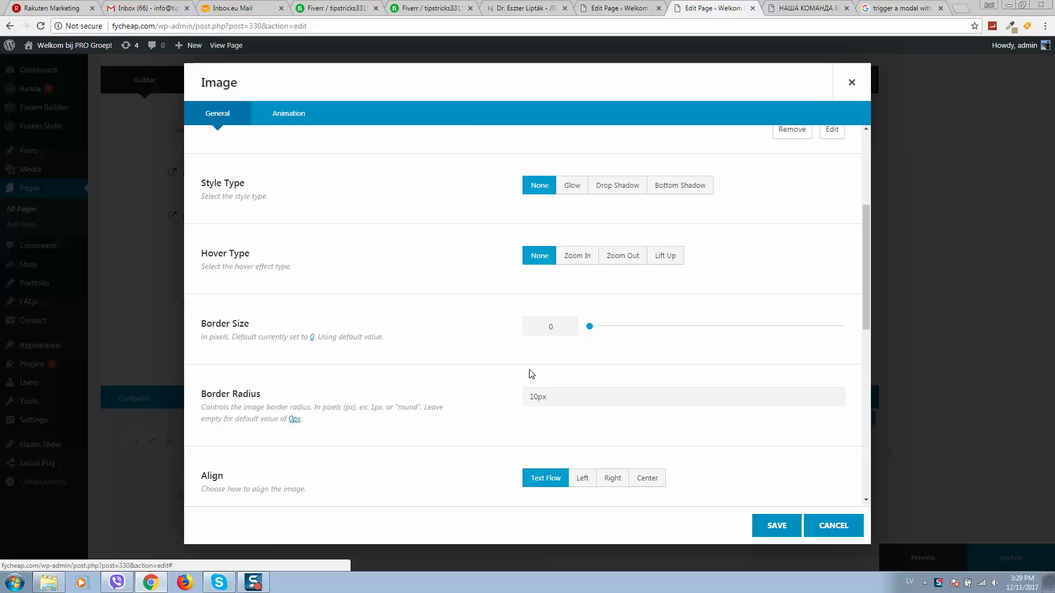
pyautogui.scroll(-2, 531, 374)
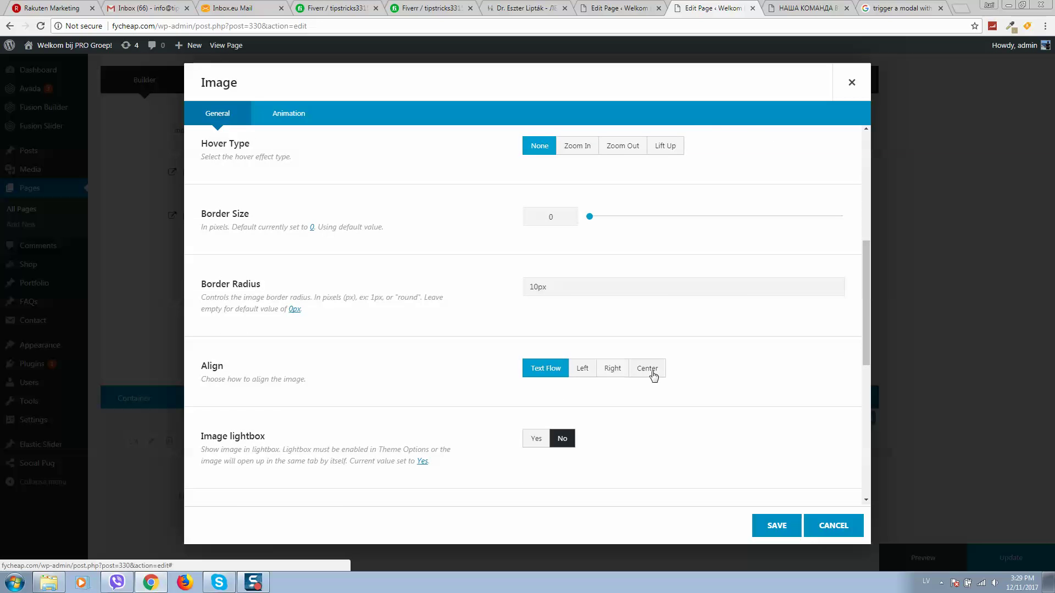
pyautogui.click(653, 375)
# Review the remaining image options and save the element
pyautogui.scroll(-7, 491, 390)
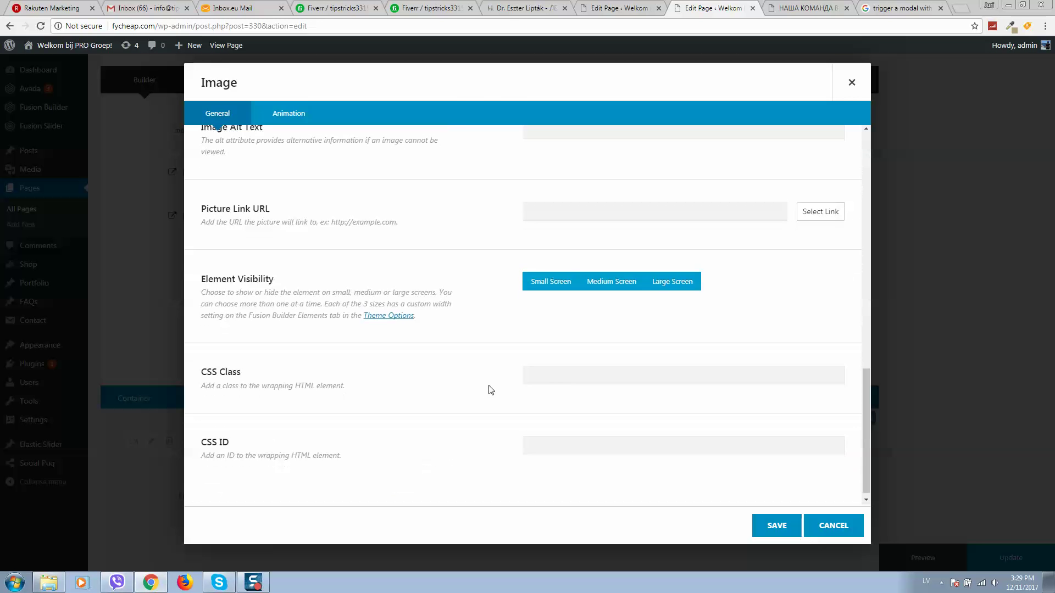
pyautogui.scroll(3, 495, 384)
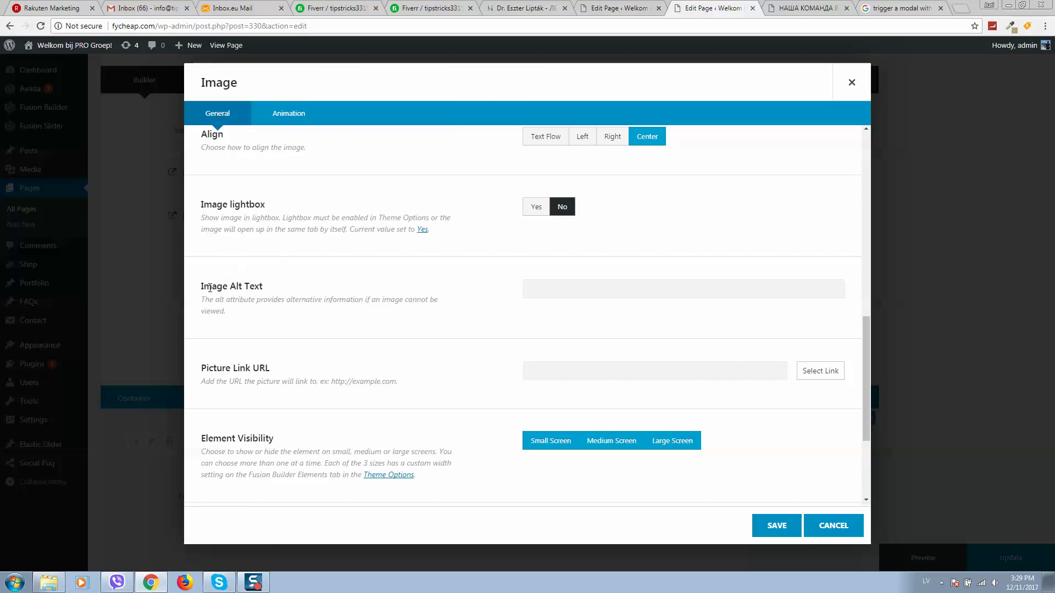
pyautogui.scroll(-3, 401, 299)
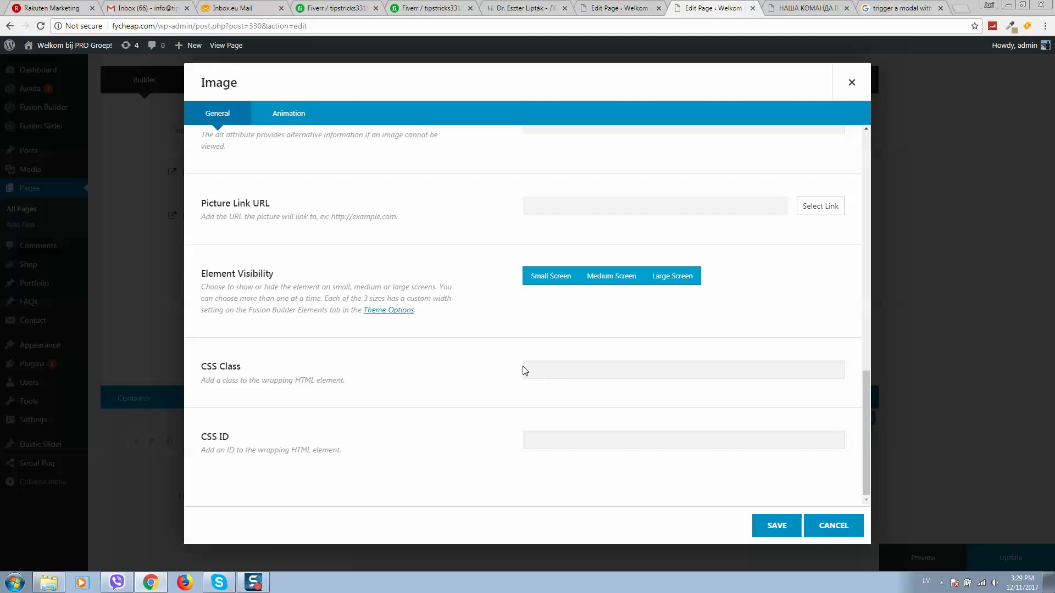
pyautogui.scroll(2, 413, 322)
pyautogui.scroll(10, 413, 322)
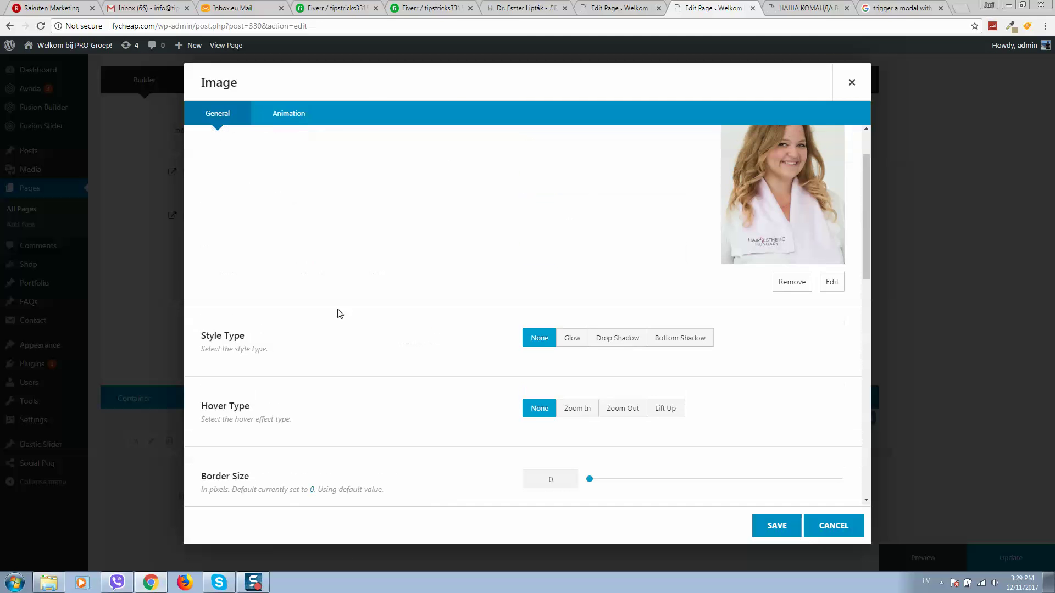
pyautogui.scroll(2, 376, 297)
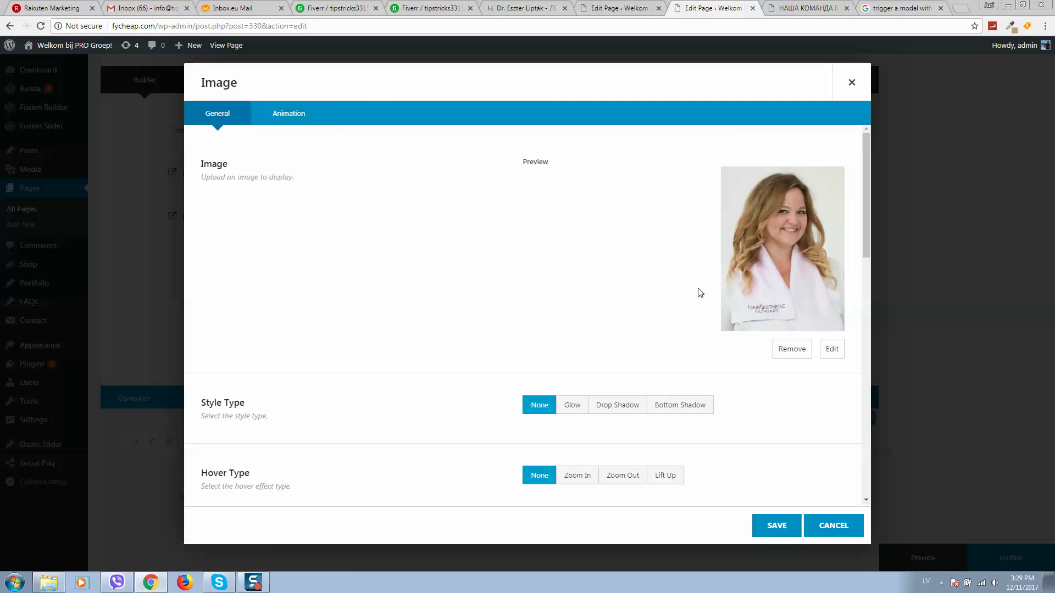
pyautogui.click(777, 526)
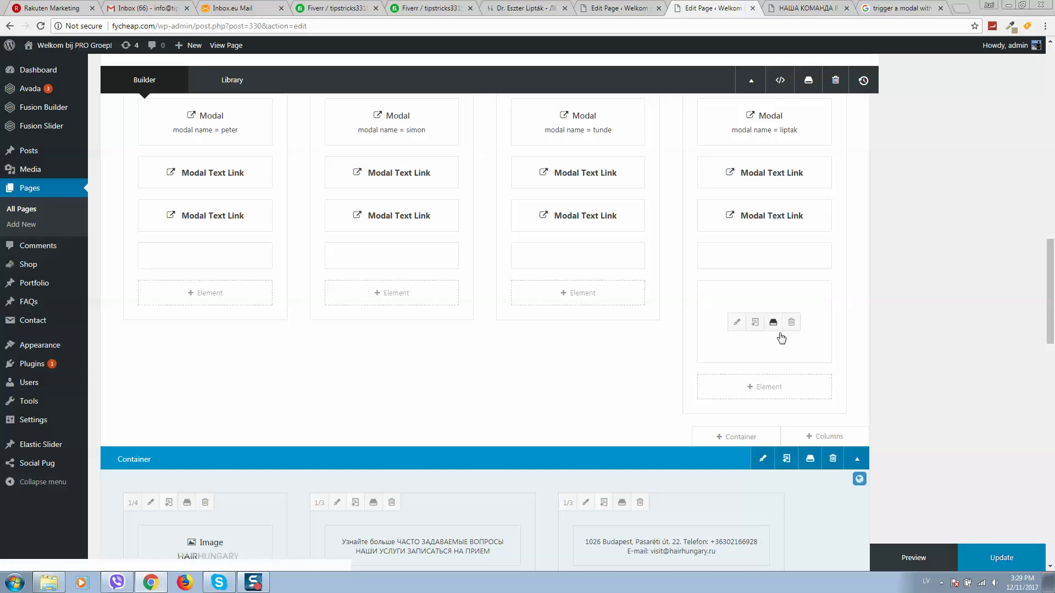
# Update the page and reload the live НАША КОМАНДА tab to view the new photo
pyautogui.click(1012, 558)
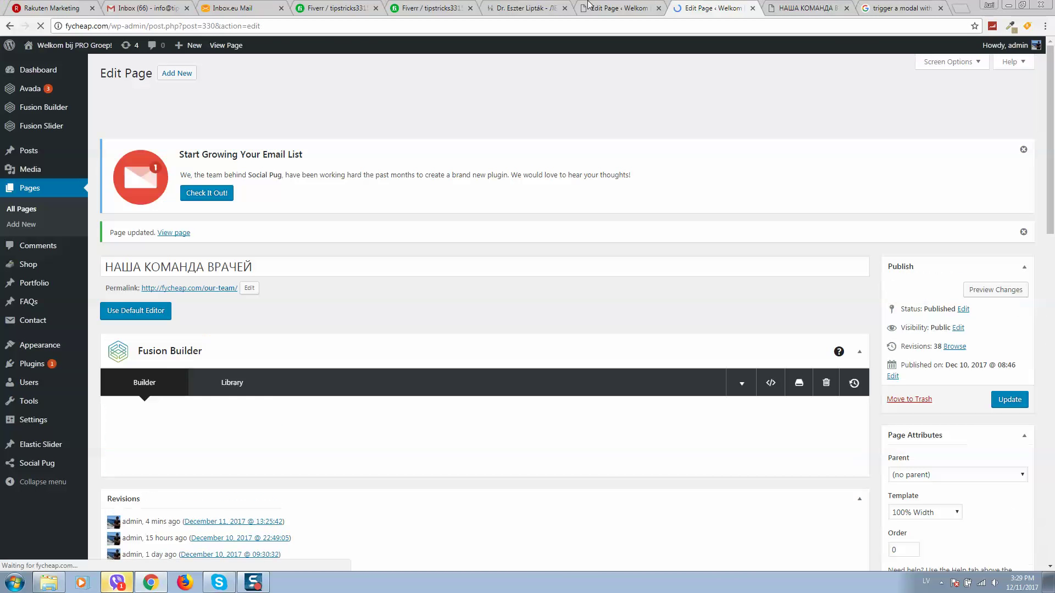
pyautogui.click(805, 8)
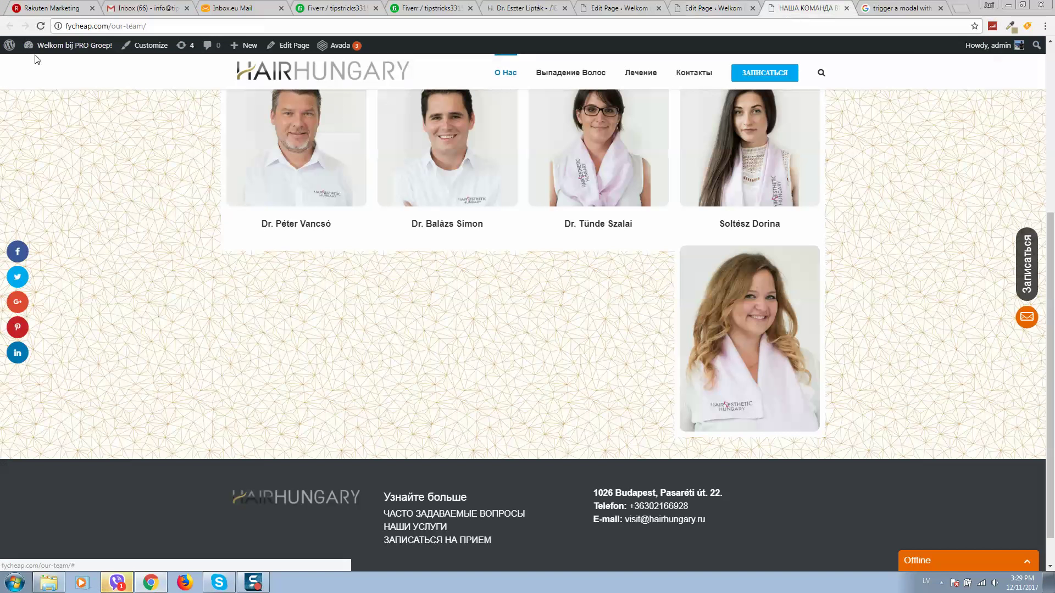
pyautogui.click(39, 27)
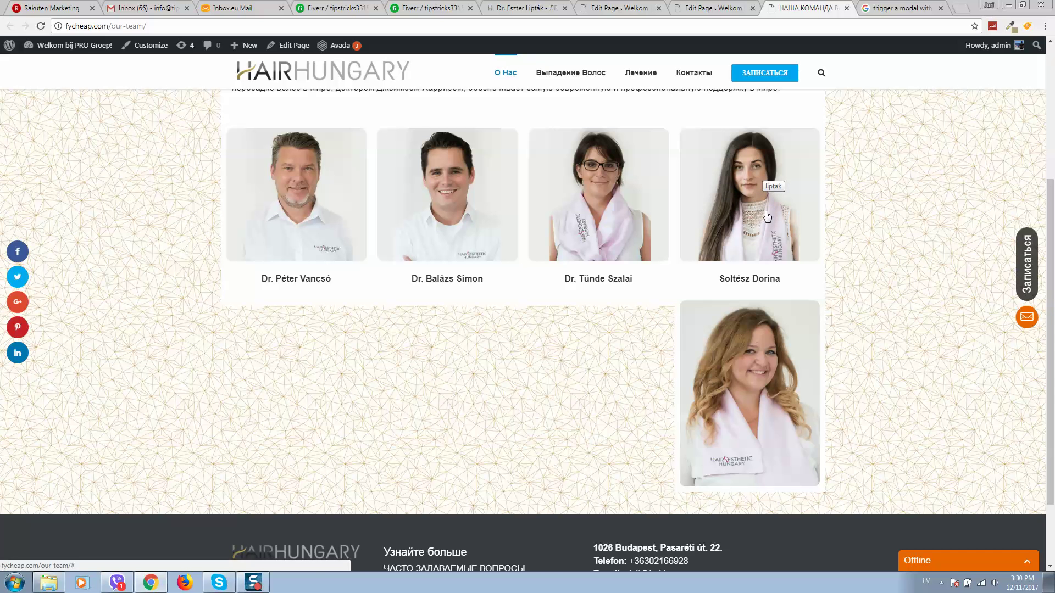
pyautogui.scroll(1, 784, 206)
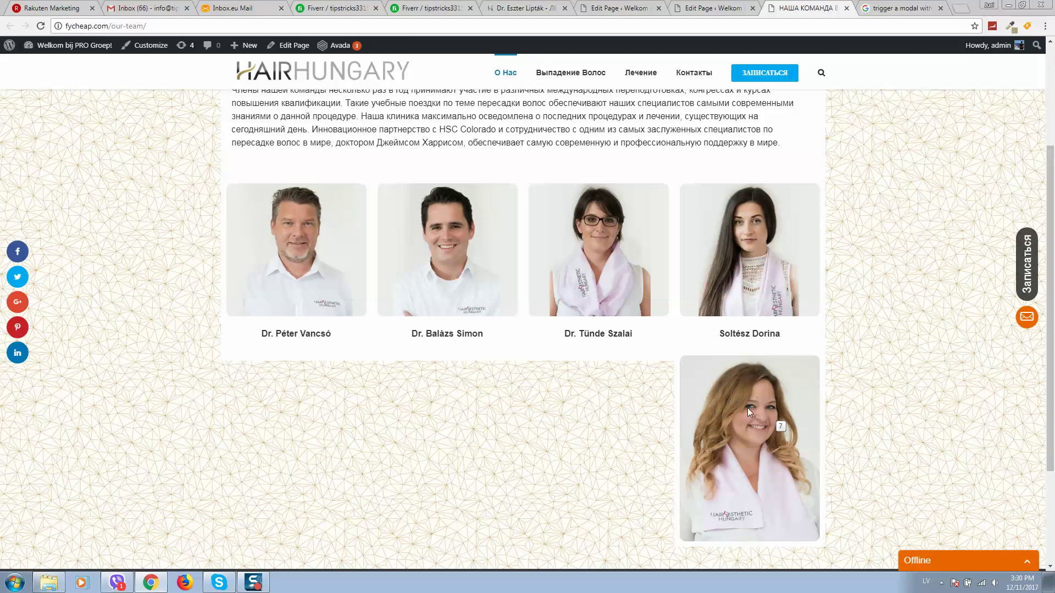
# Inspect the bottom staff photo and select its img node in DevTools
pyautogui.rightClick(770, 416)
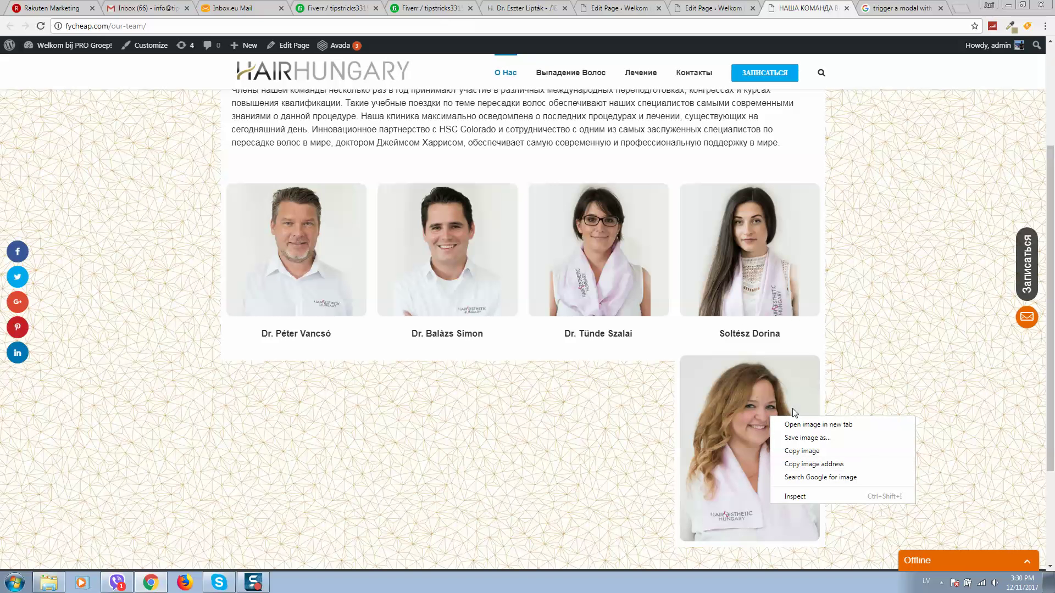
pyautogui.click(807, 495)
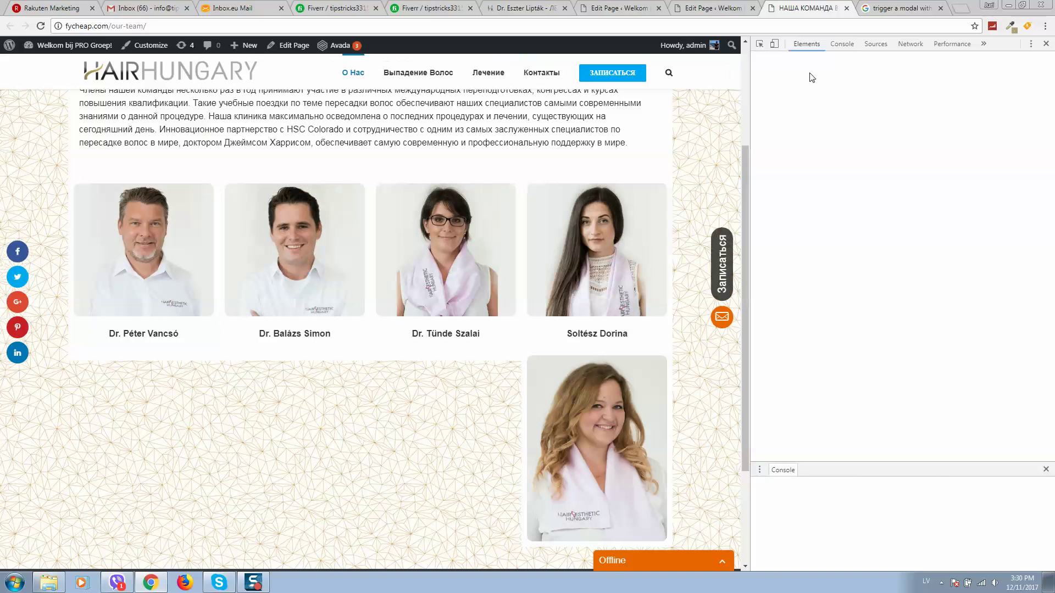
pyautogui.click(760, 43)
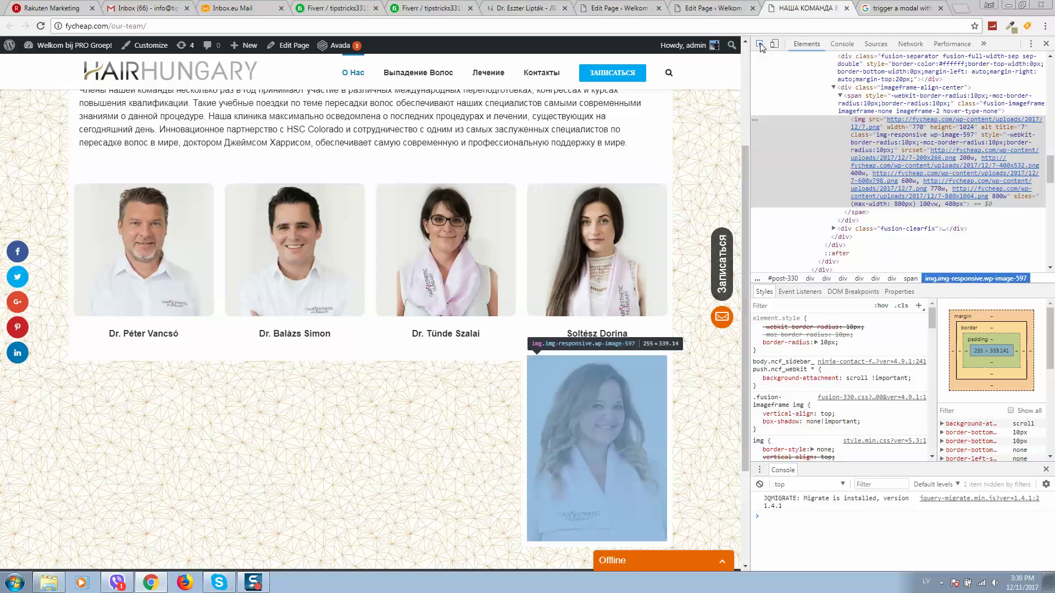
pyautogui.click(641, 399)
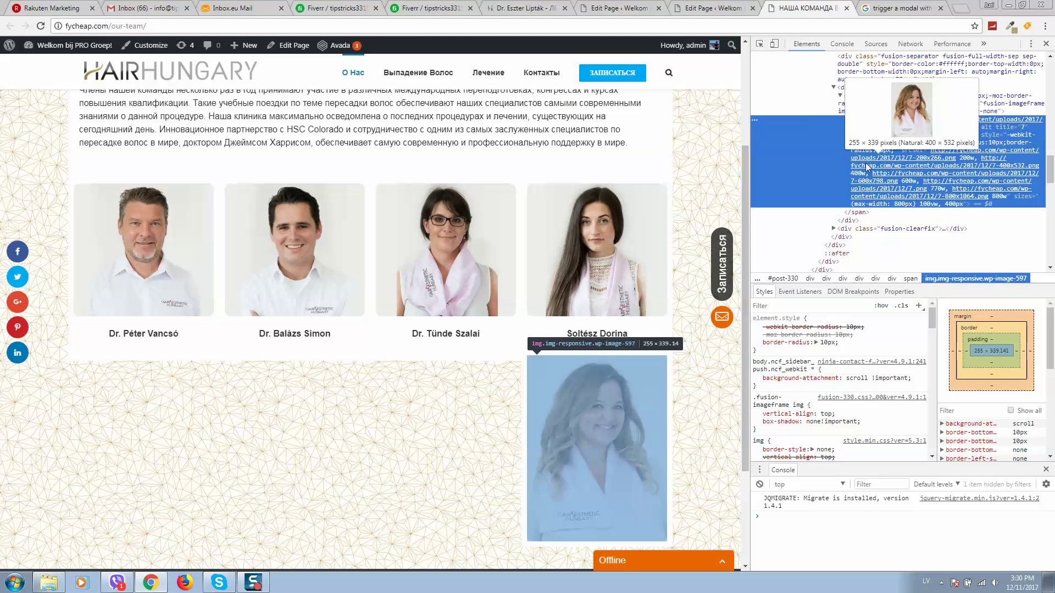
# Copy the img markup (wp-image-597, 255×339) via Edit as HTML and close DevTools
pyautogui.click(755, 124)
pyautogui.click(797, 142)
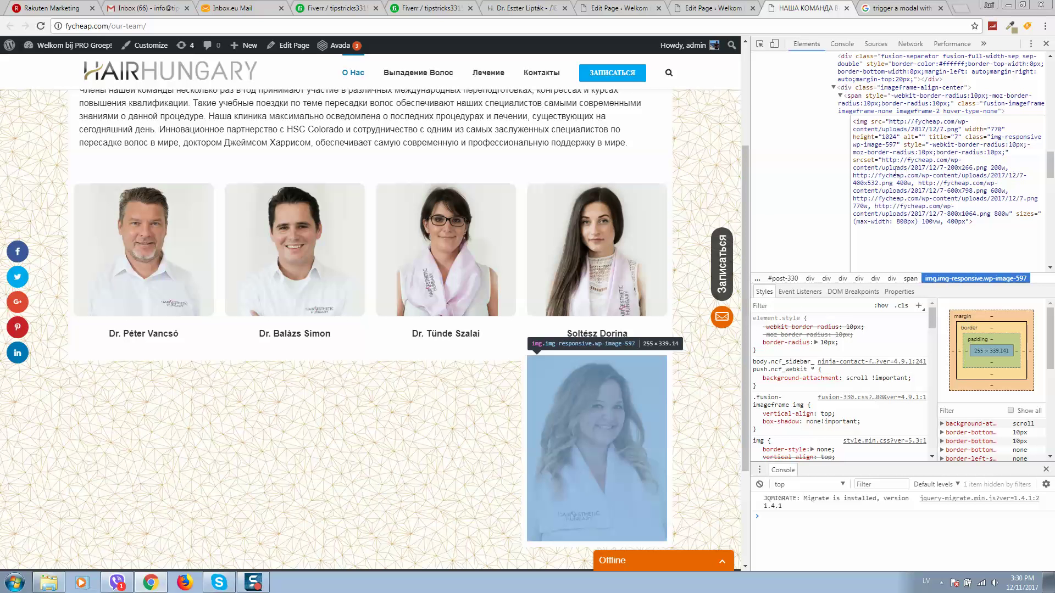
pyautogui.hotkey('ctrl', 'a')
pyautogui.rightClick(901, 154)
pyautogui.click(927, 177)
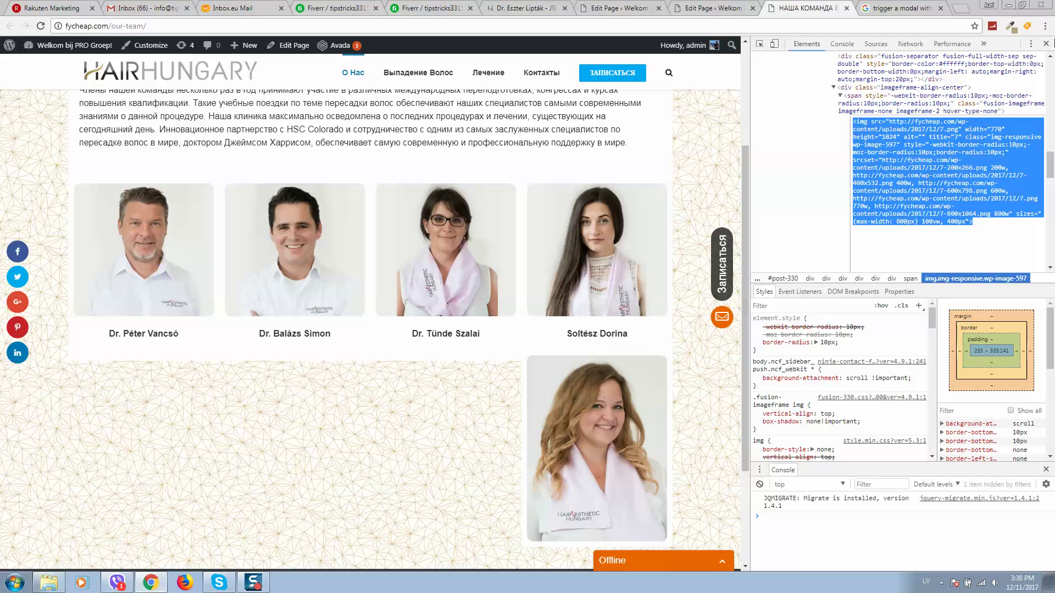
pyautogui.press('F12')
# Back in the editor, look through the liptak modal and second modal text link settings without changes
pyautogui.click(716, 9)
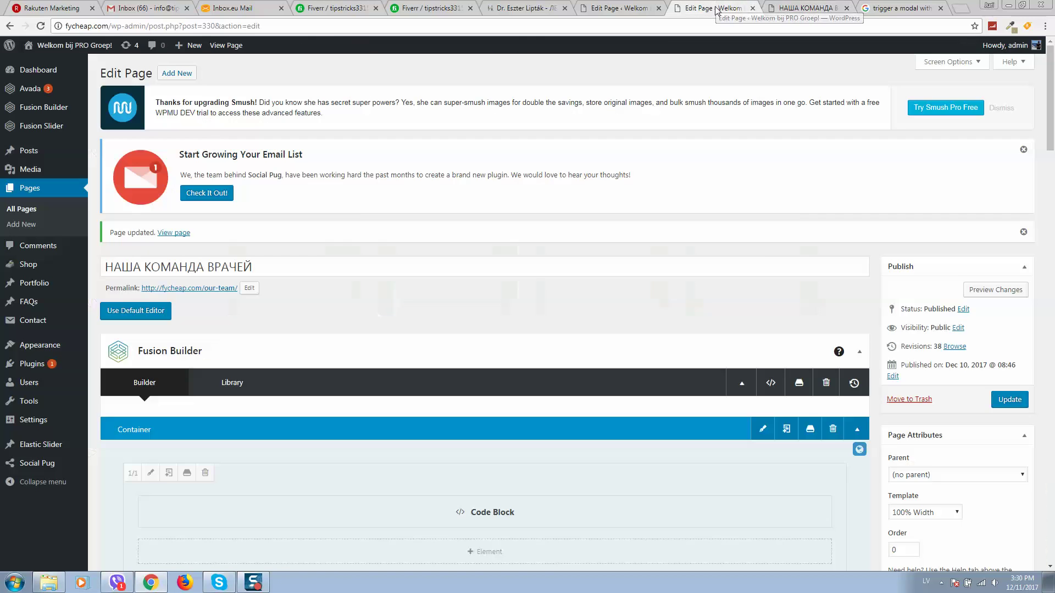
pyautogui.scroll(-20, 769, 233)
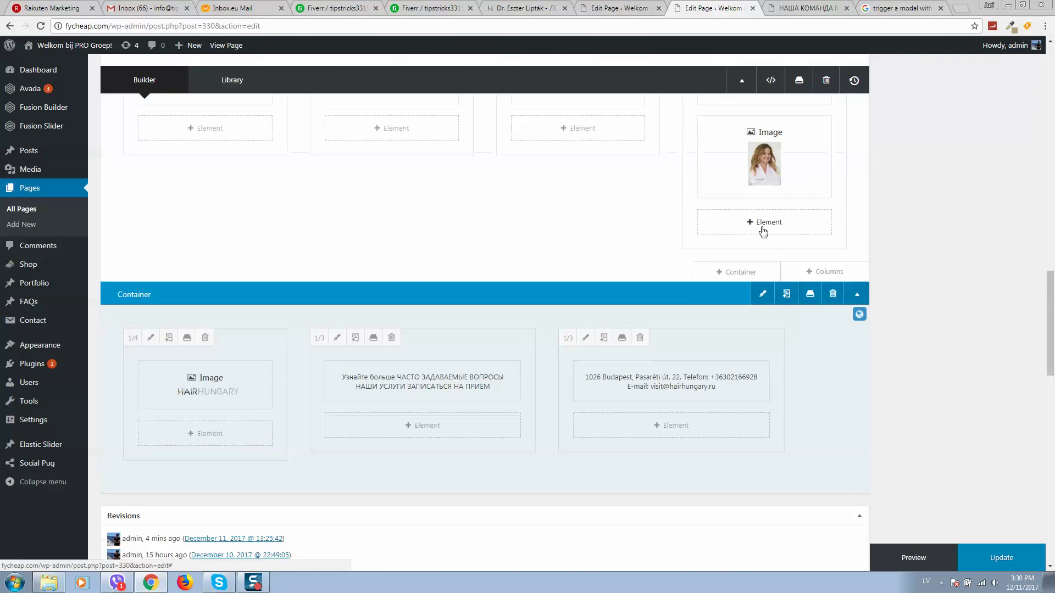
pyautogui.scroll(4, 762, 230)
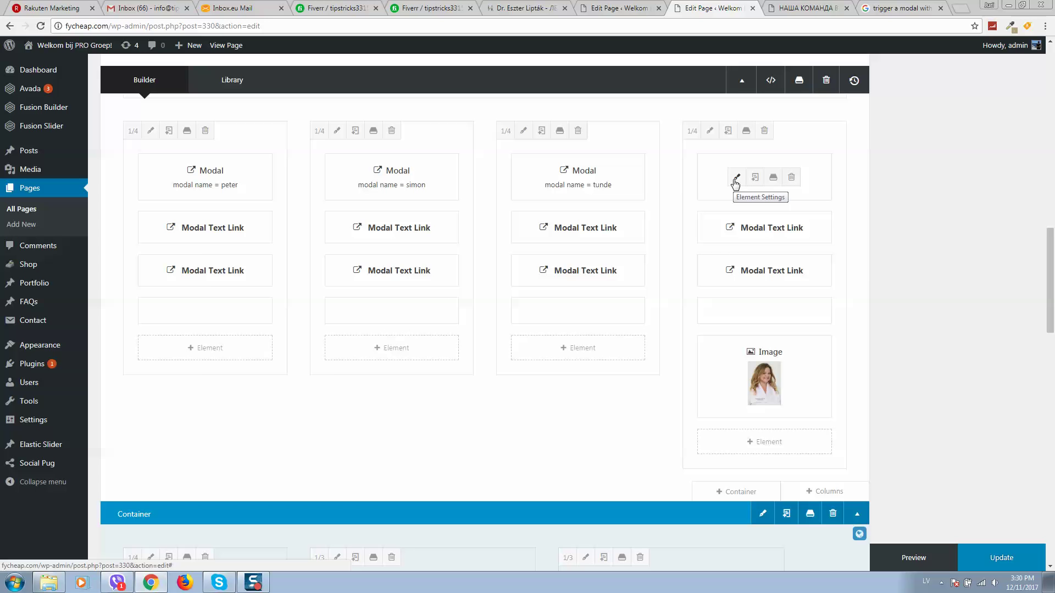
pyautogui.click(736, 178)
pyautogui.scroll(-8, 500, 229)
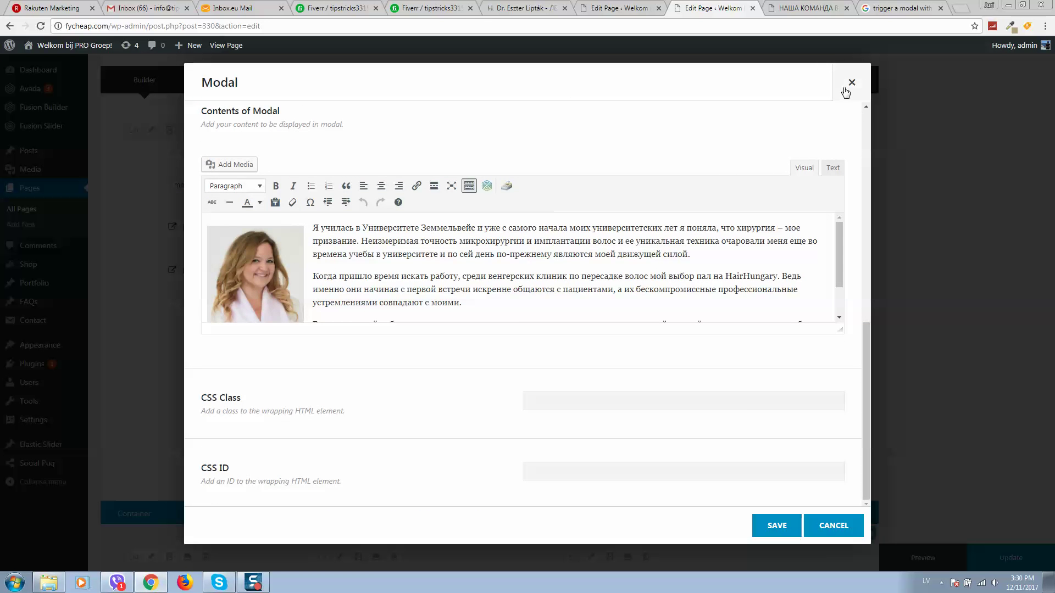
pyautogui.click(850, 84)
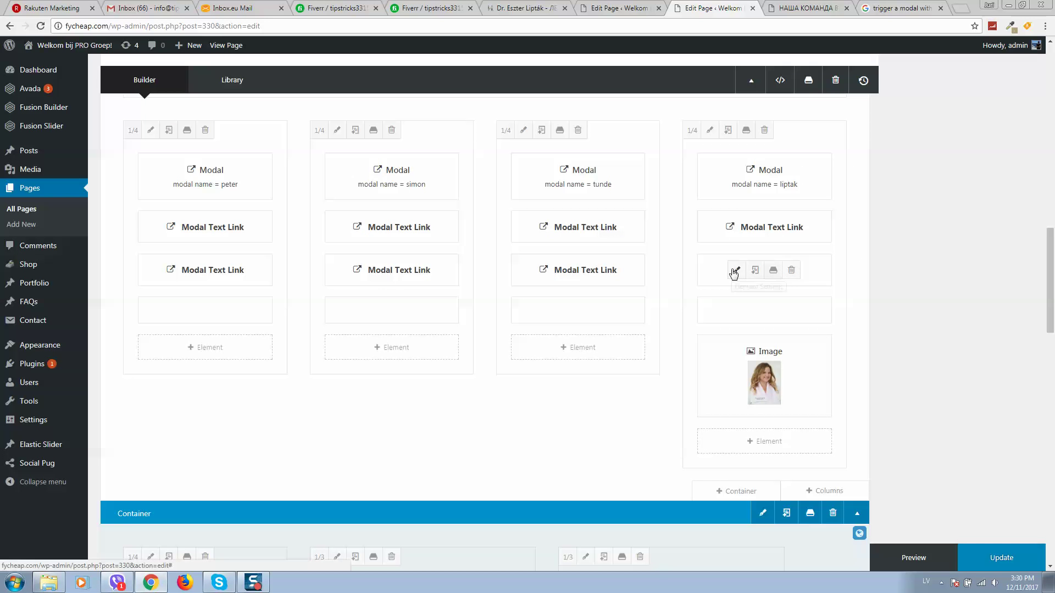
pyautogui.click(736, 272)
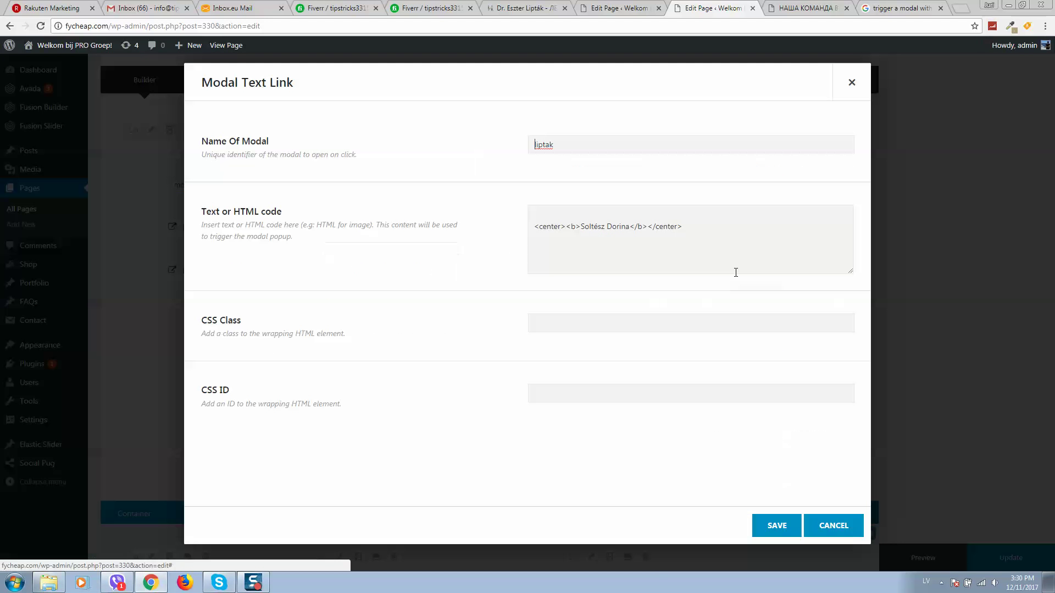
pyautogui.click(847, 90)
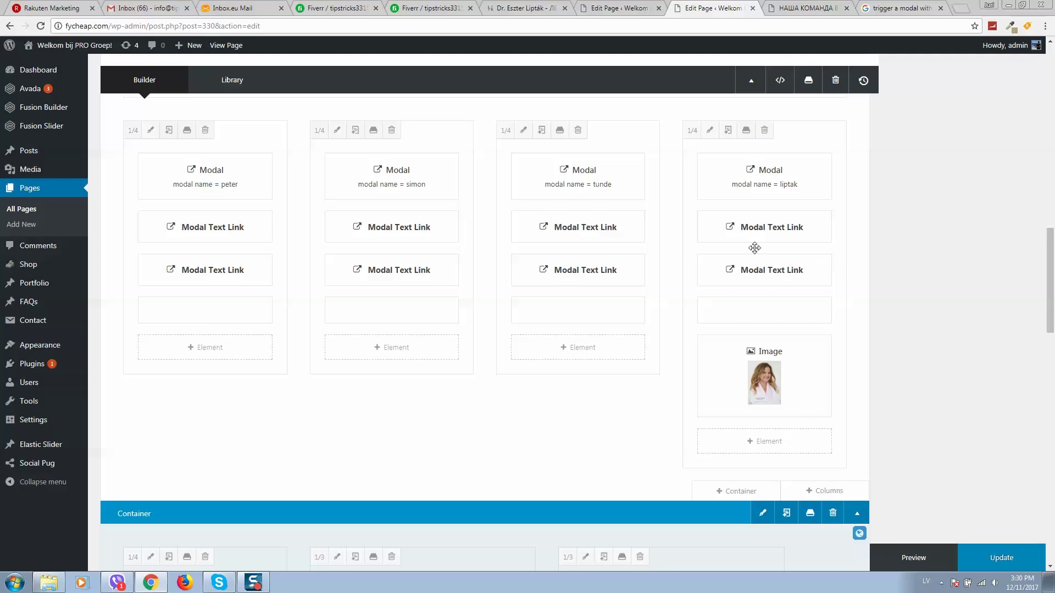
# Replace the first liptak modal text link's HTML code with the new img markup and save
pyautogui.click(733, 230)
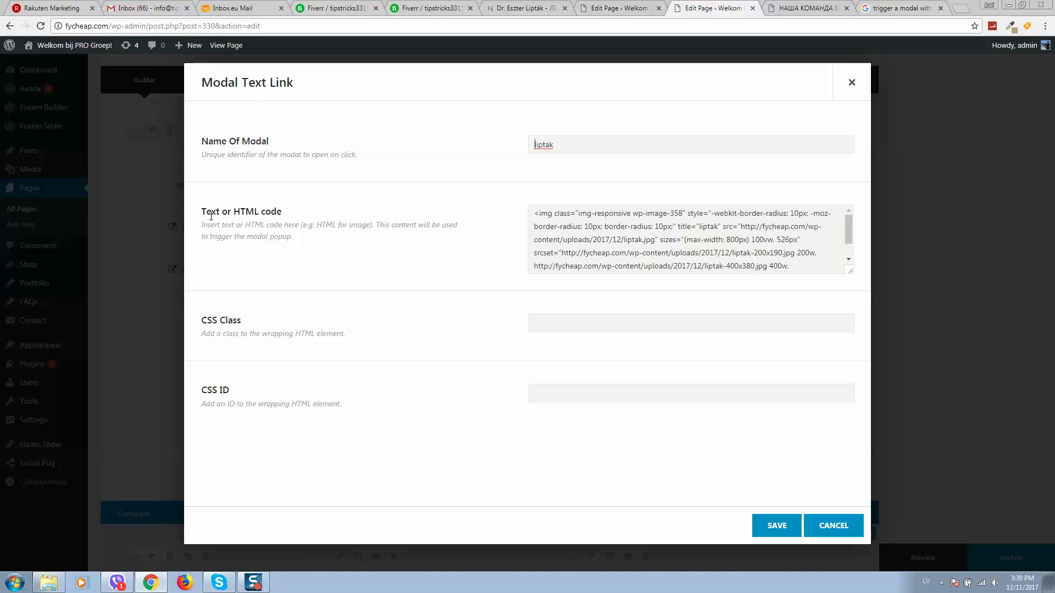
pyautogui.moveTo(201, 214); pyautogui.dragTo(297, 209)
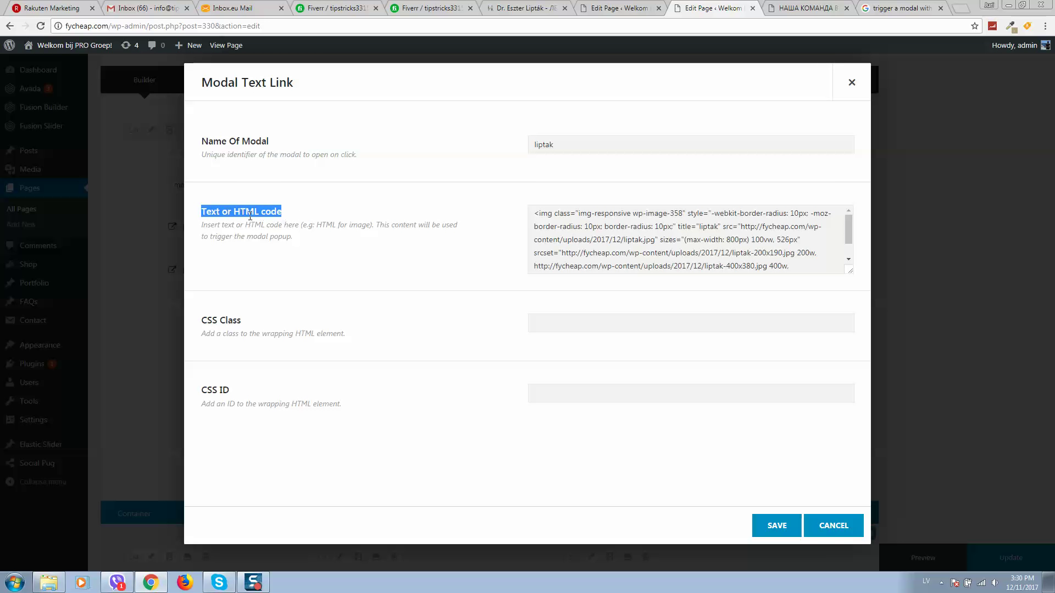
pyautogui.click(609, 254)
pyautogui.hotkey('ctrl', 'a')
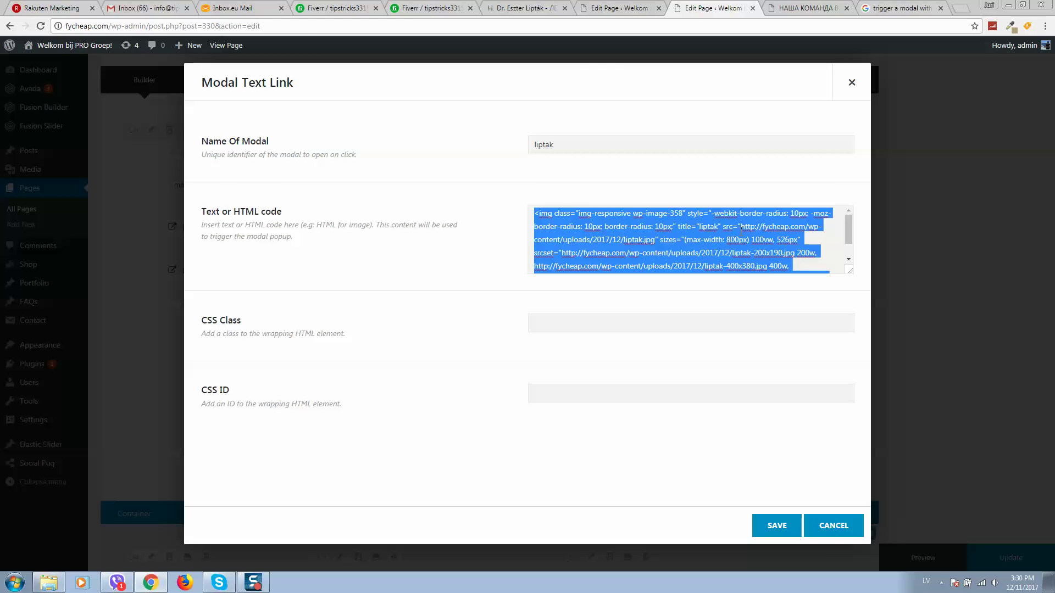
pyautogui.hotkey('ctrl', 'v')
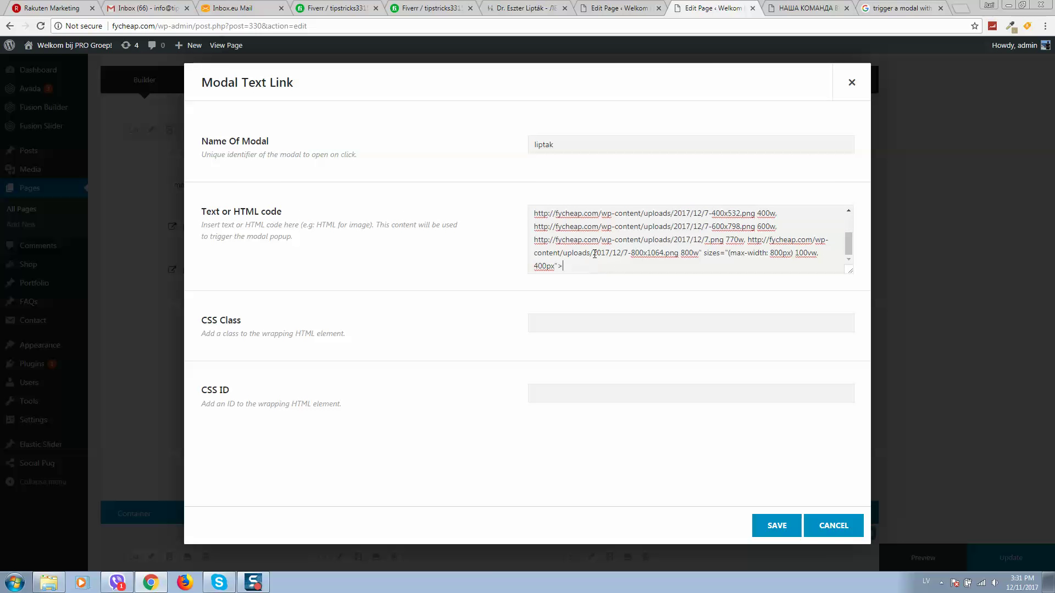
pyautogui.click(777, 525)
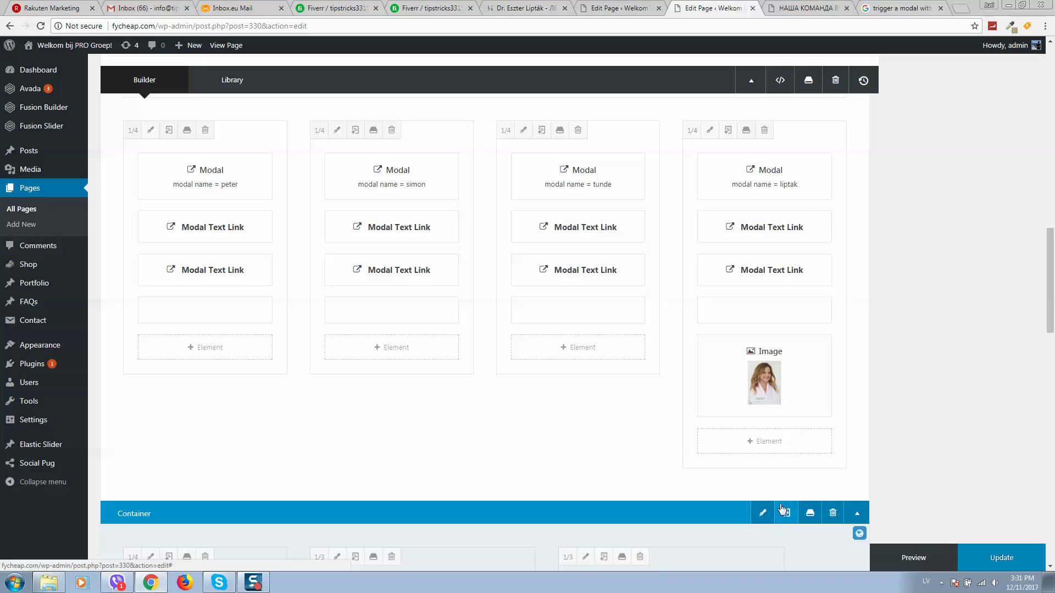
pyautogui.click(768, 445)
pyautogui.click(807, 81)
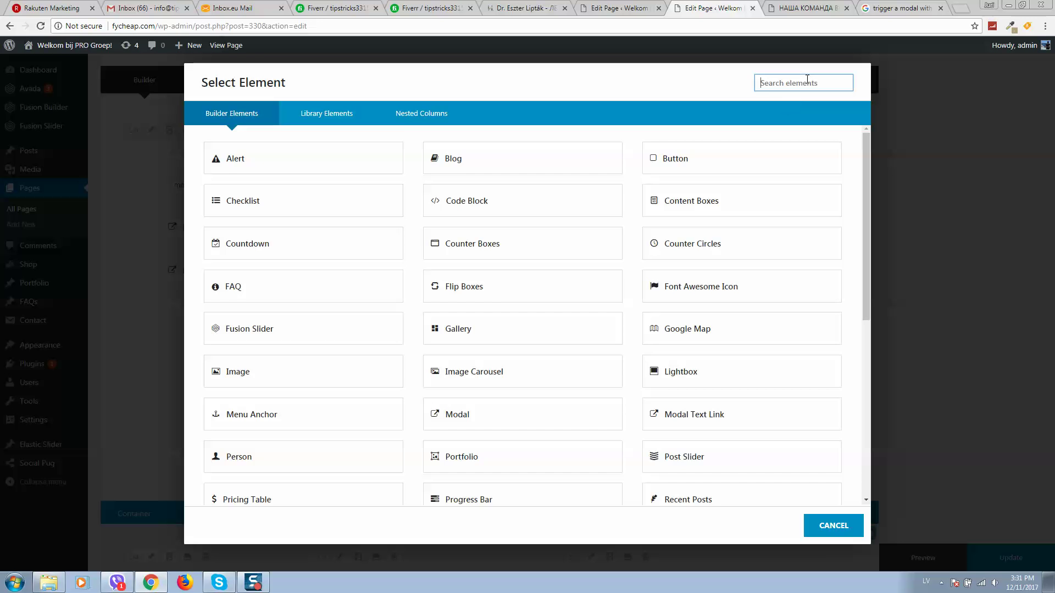
pyautogui.write('mota')
pyautogui.press('BackSpace')
pyautogui.press('BackSpace')
pyautogui.write('da')
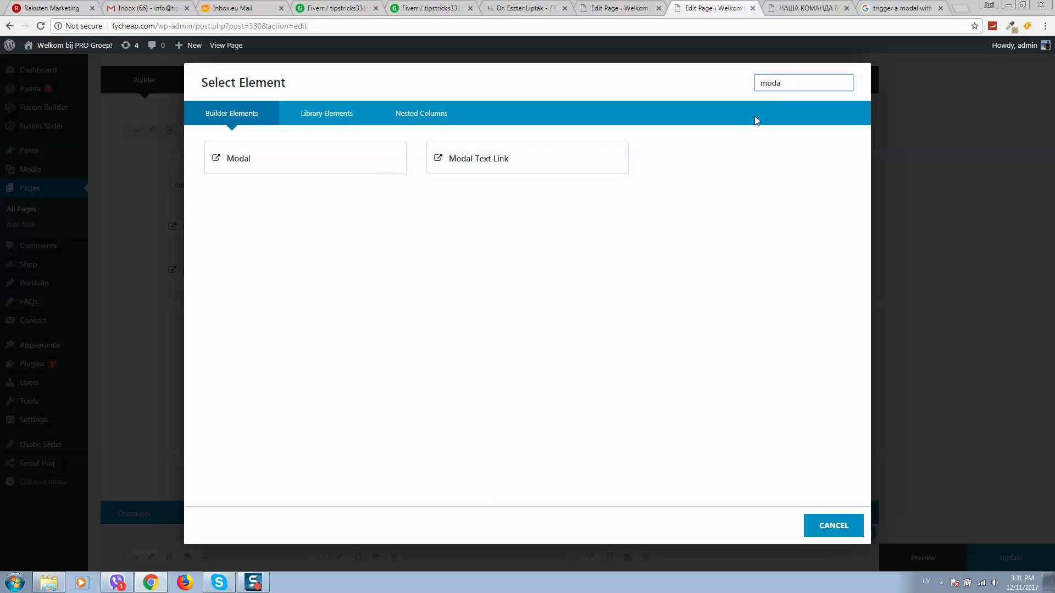
pyautogui.click(846, 528)
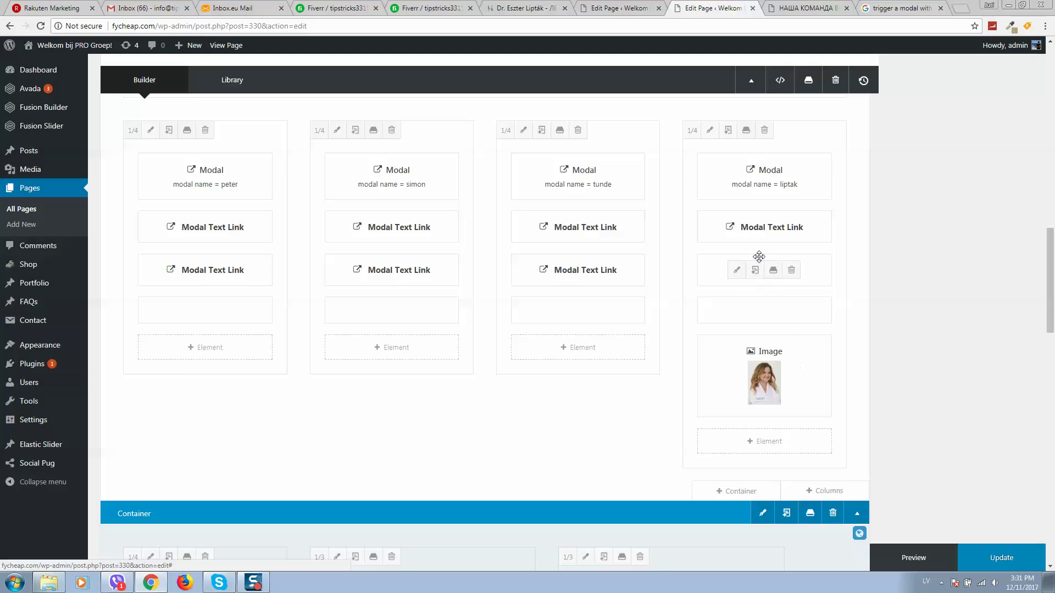
pyautogui.click(737, 270)
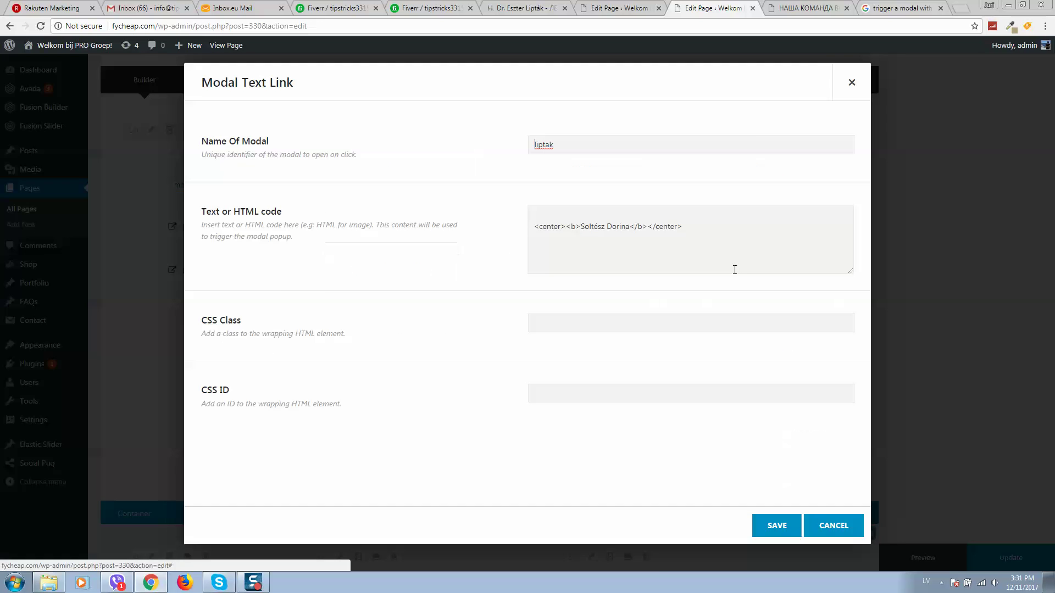
pyautogui.click(850, 85)
pyautogui.click(736, 273)
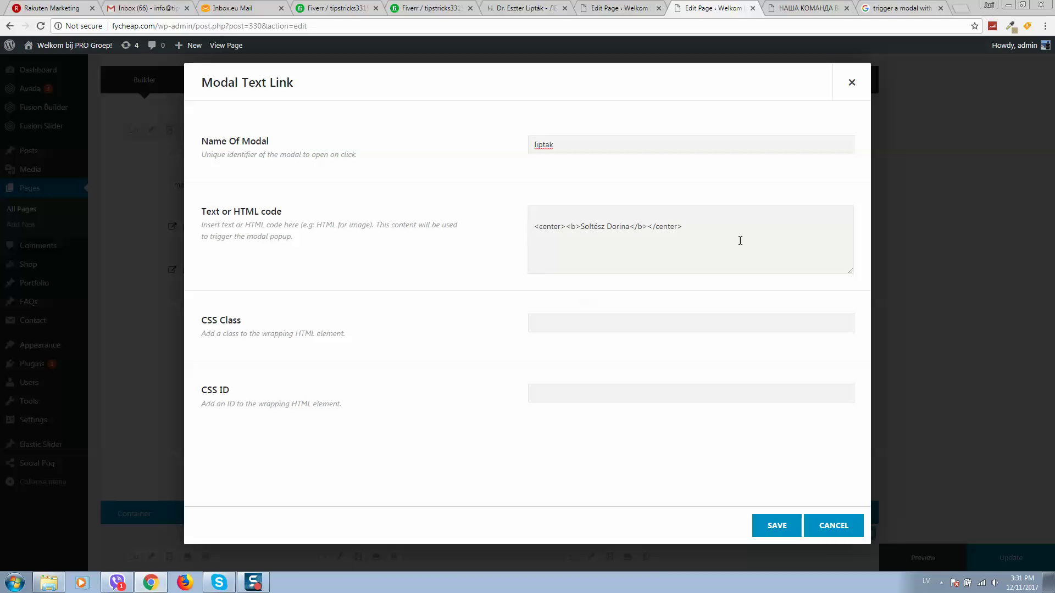
pyautogui.moveTo(543, 228); pyautogui.dragTo(671, 227)
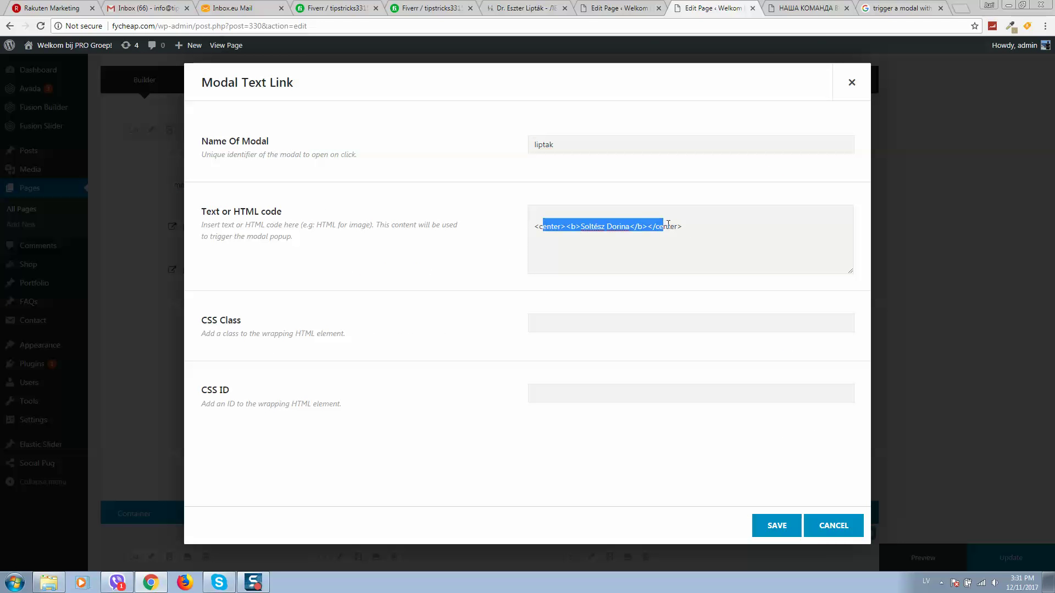
pyautogui.click(800, 9)
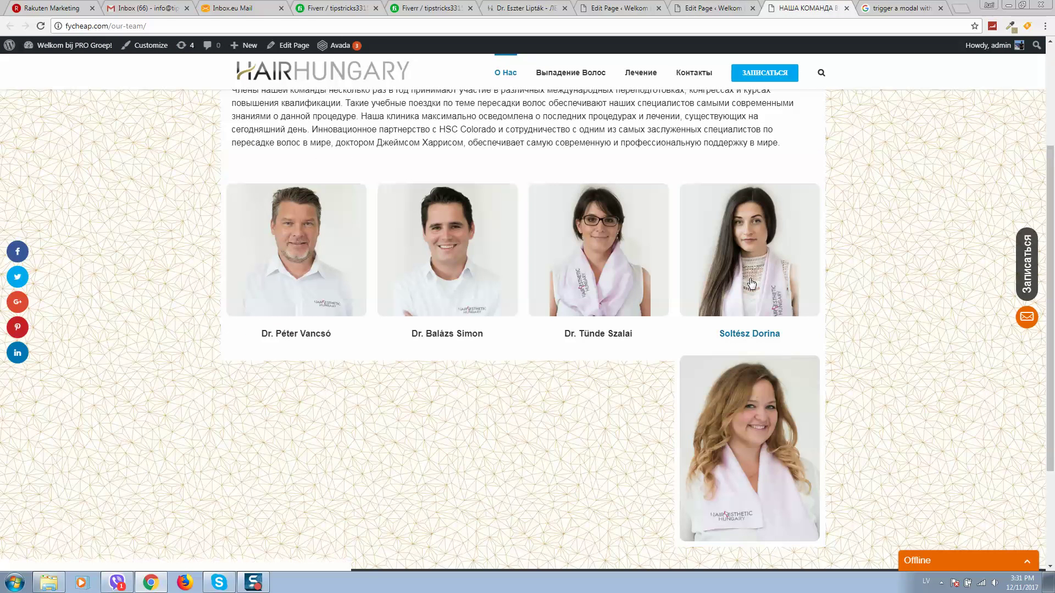
pyautogui.click(713, 15)
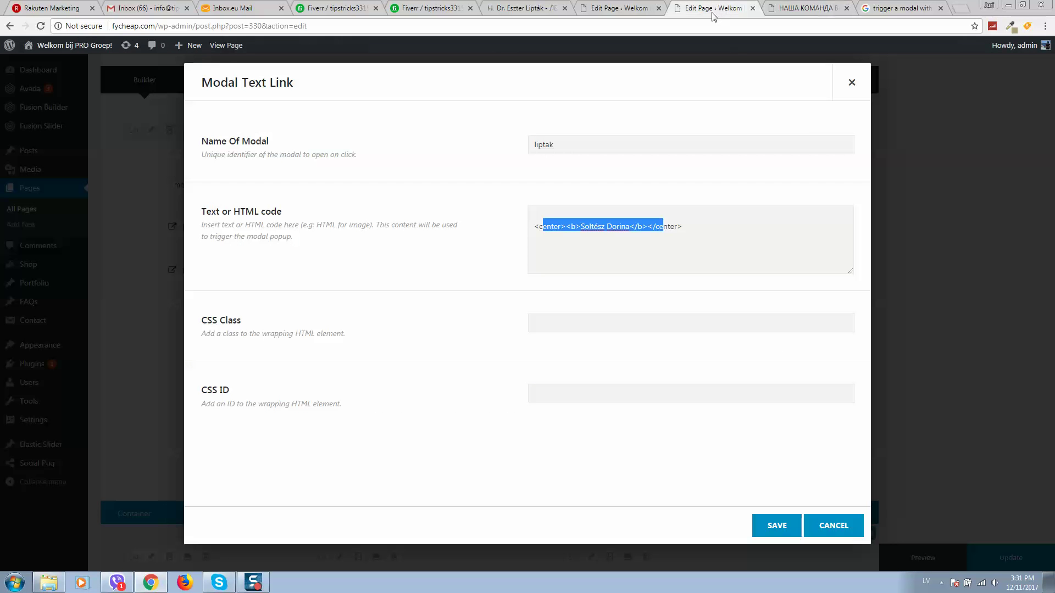
pyautogui.click(851, 88)
pyautogui.click(734, 226)
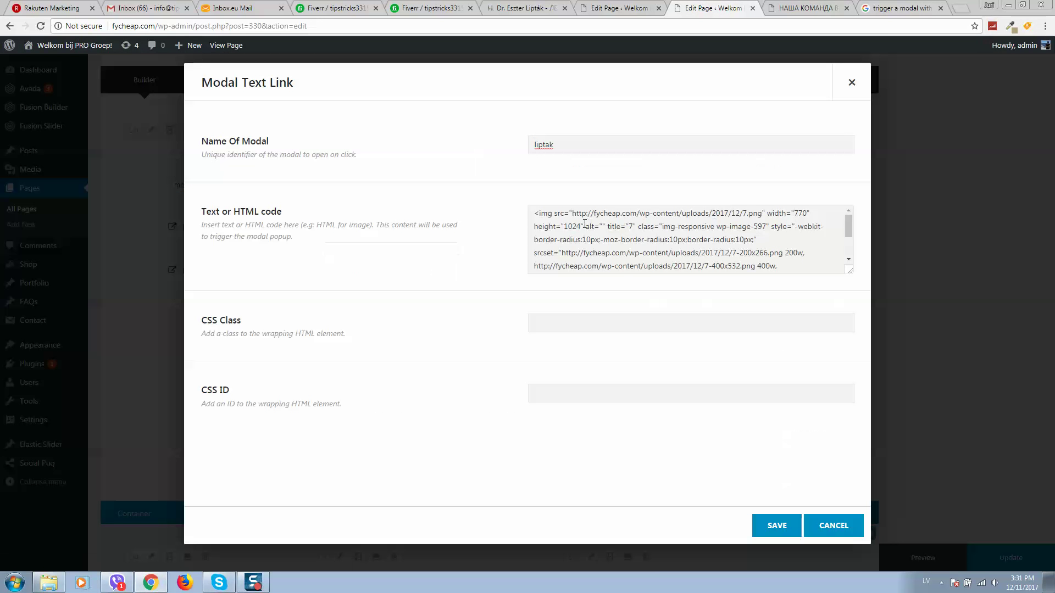
pyautogui.click(824, 528)
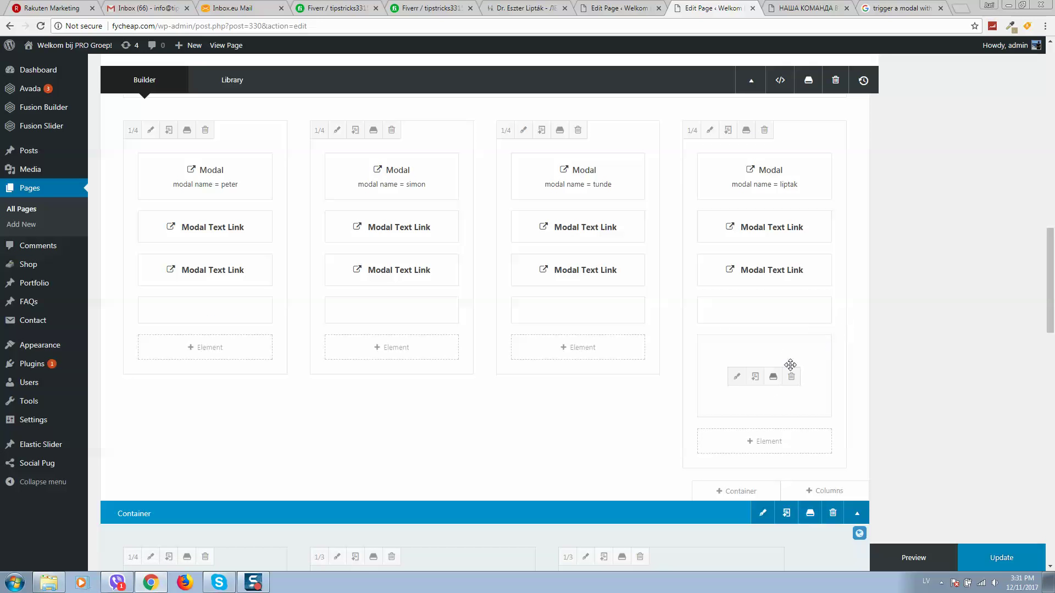
# Delete the fourth column's standalone Image element, update the page, and go to the live tab
pyautogui.moveTo(819, 370)
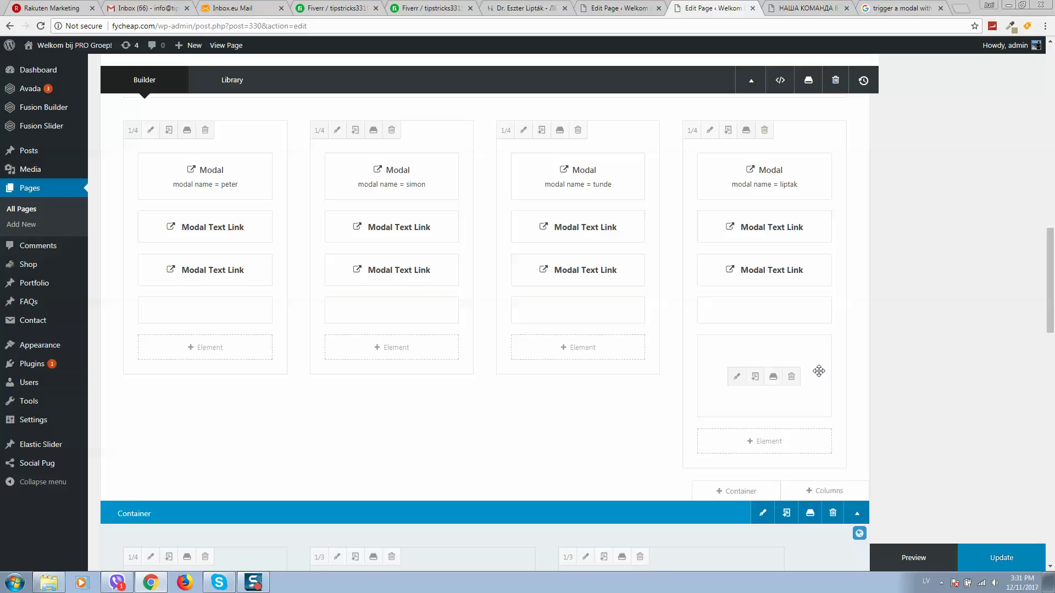
pyautogui.click(791, 376)
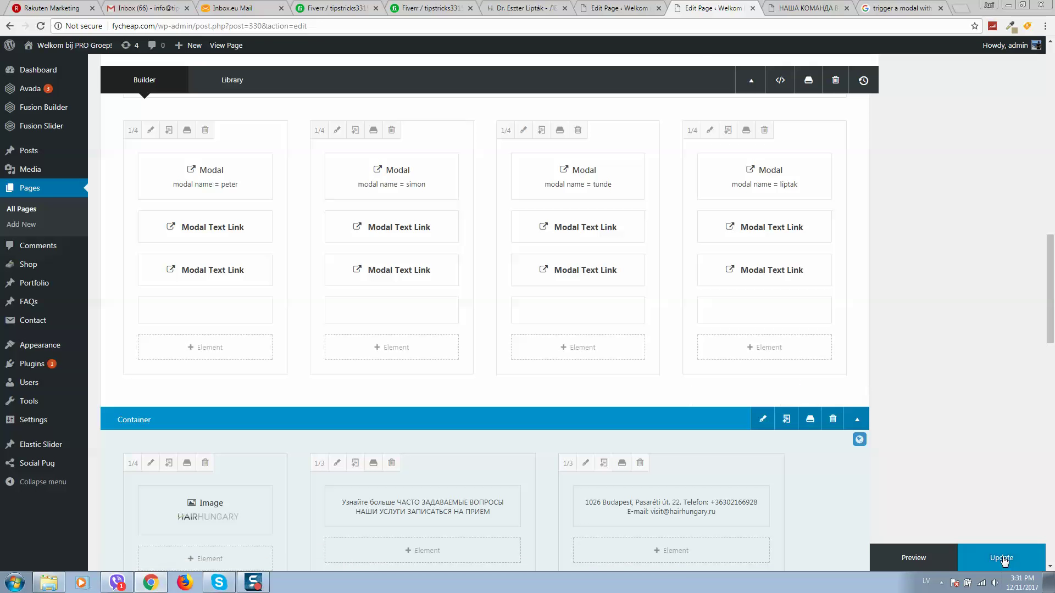
pyautogui.click(1001, 558)
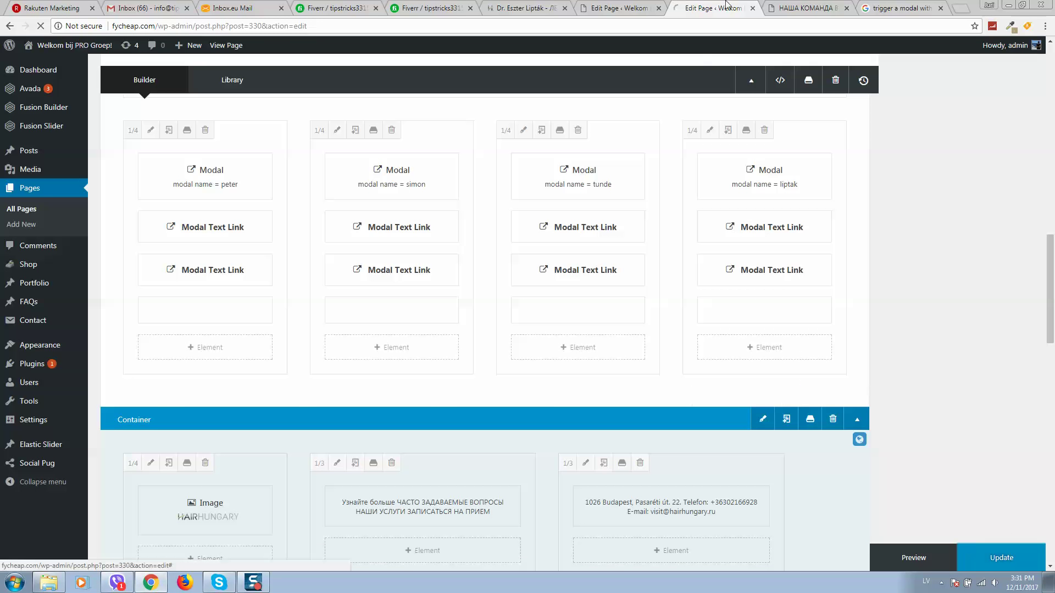
pyautogui.click(803, 8)
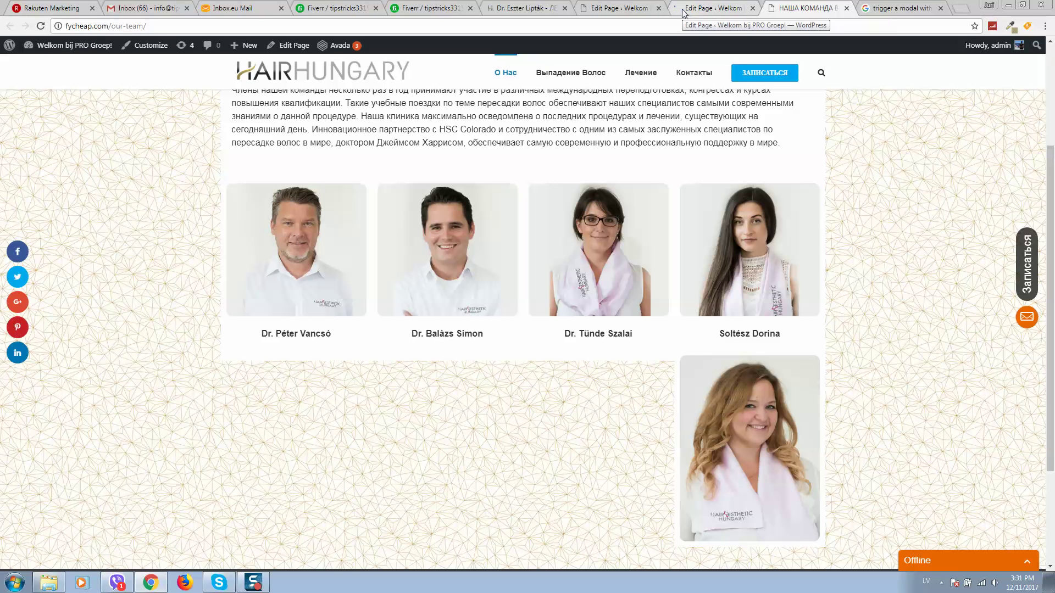
# Reload the live page and verify the fourth member's rounded photo and another member's bio popup both open
pyautogui.click(40, 26)
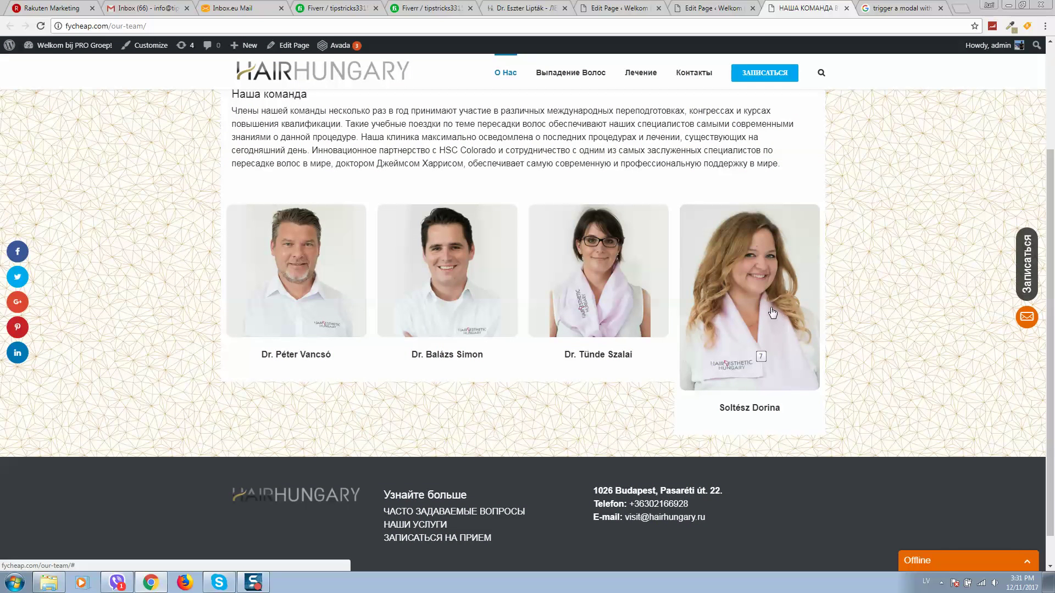
pyautogui.click(768, 306)
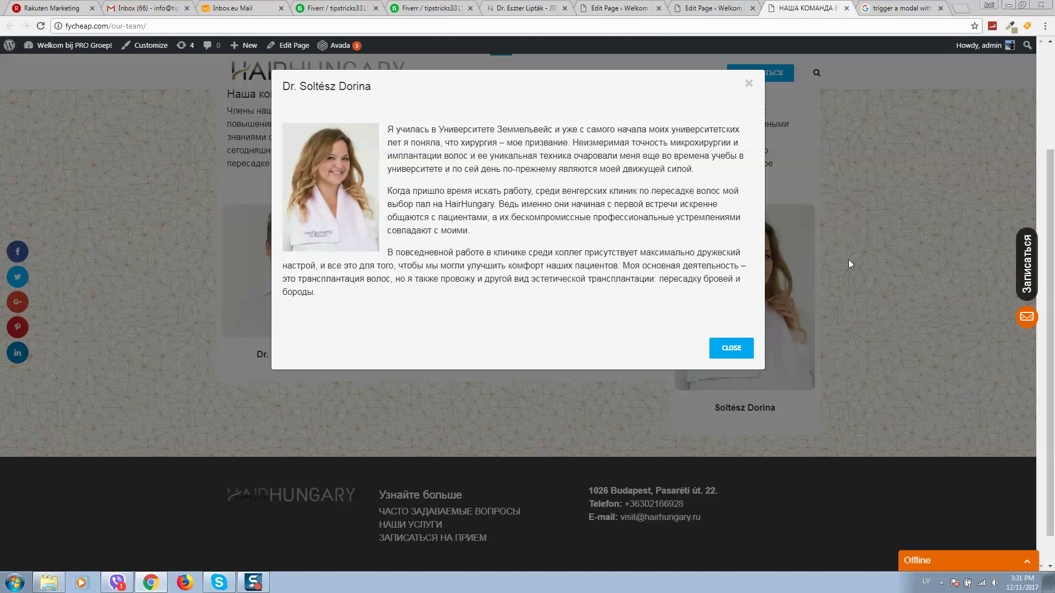
pyautogui.click(721, 348)
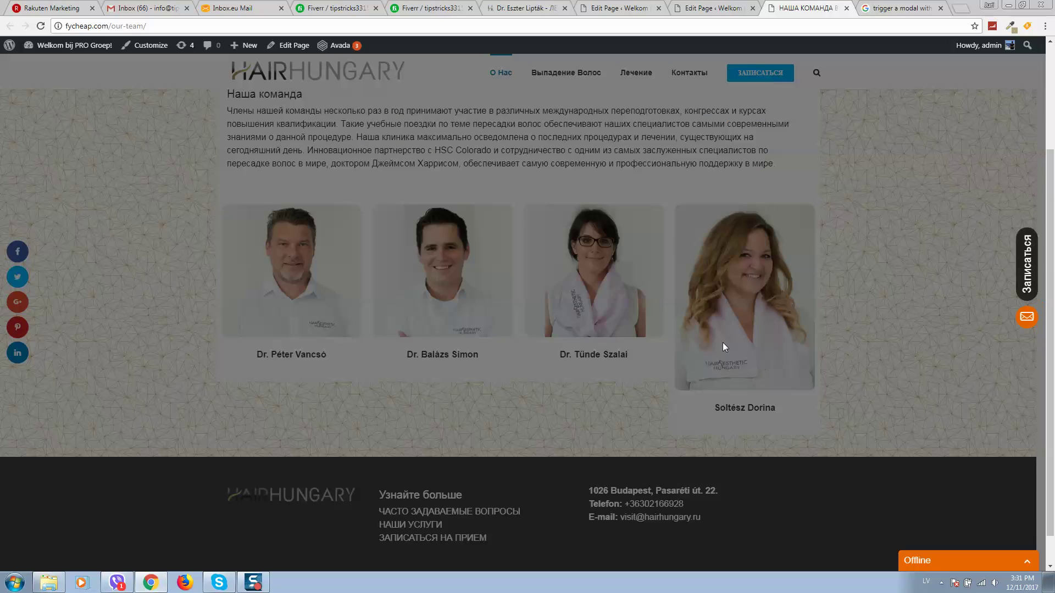
pyautogui.click(582, 268)
pyautogui.click(730, 379)
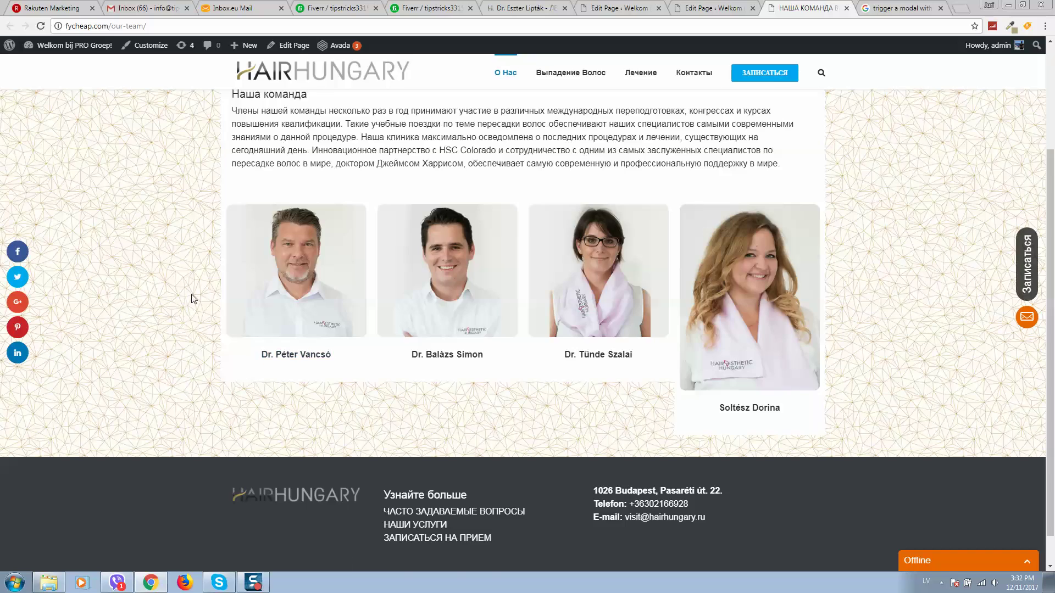
pyautogui.scroll(3, 193, 298)
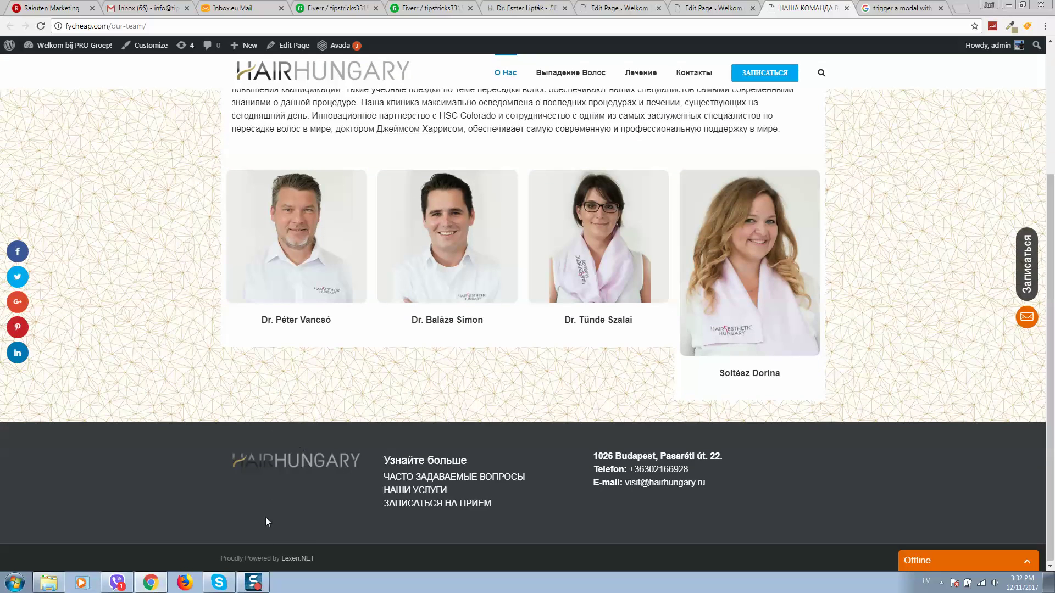